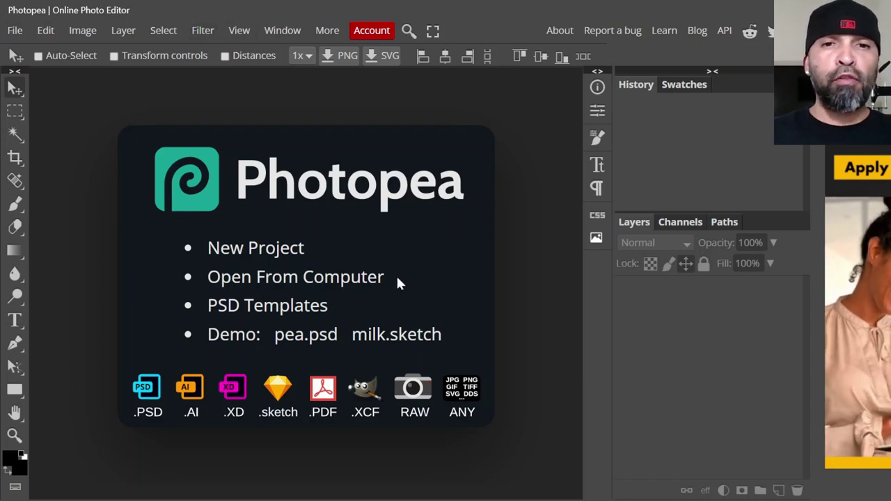
Start a new project named OCEAN DRIVE with its dimensions measured in inches.
{"action": "left_click", "coordinate": [15, 35]}
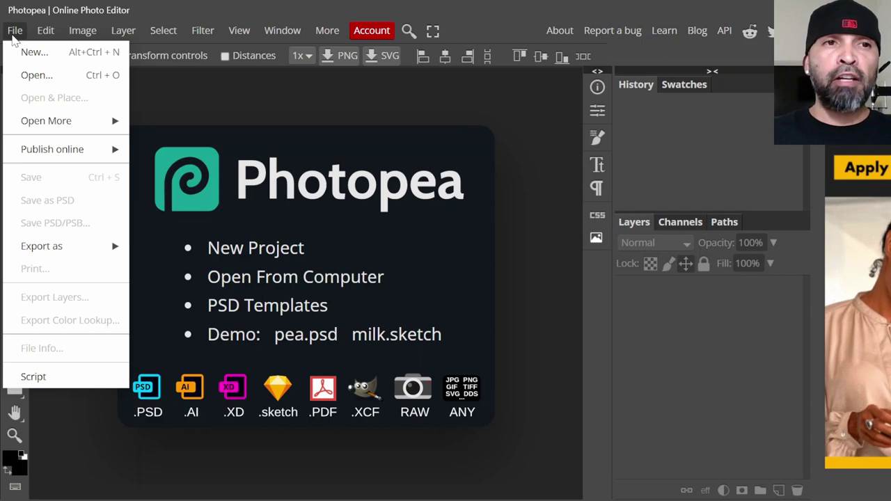
{"action": "left_click", "coordinate": [12, 33]}
{"action": "left_click", "coordinate": [12, 33]}
{"action": "left_click", "coordinate": [12, 33]}
{"action": "left_click", "coordinate": [11, 33]}
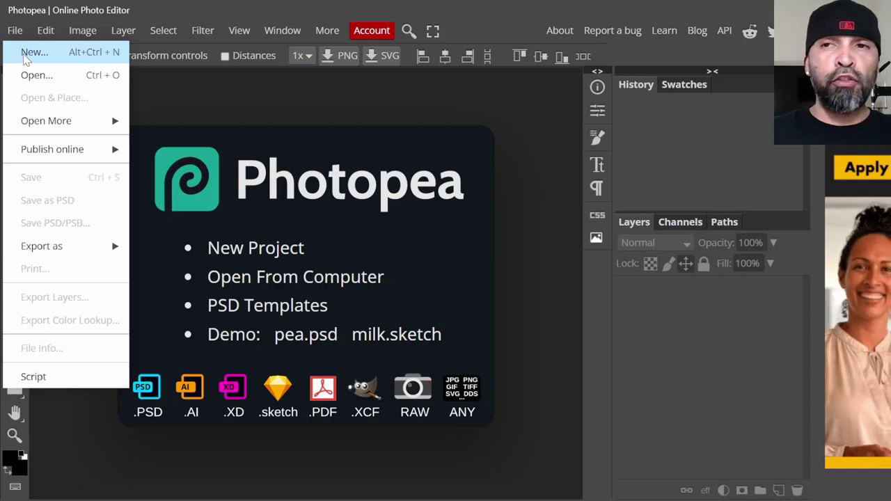
{"action": "left_click", "coordinate": [28, 52]}
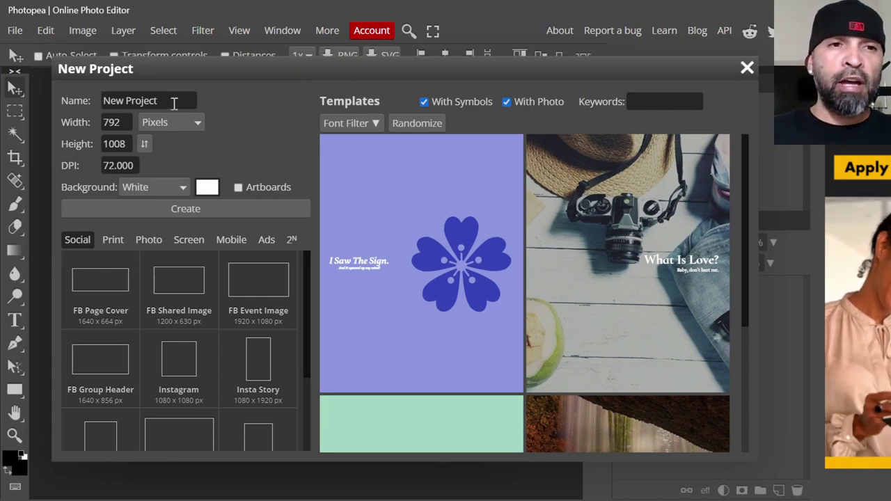
{"action": "left_click_drag", "start_coordinate": [173, 101], "coordinate": [78, 110]}
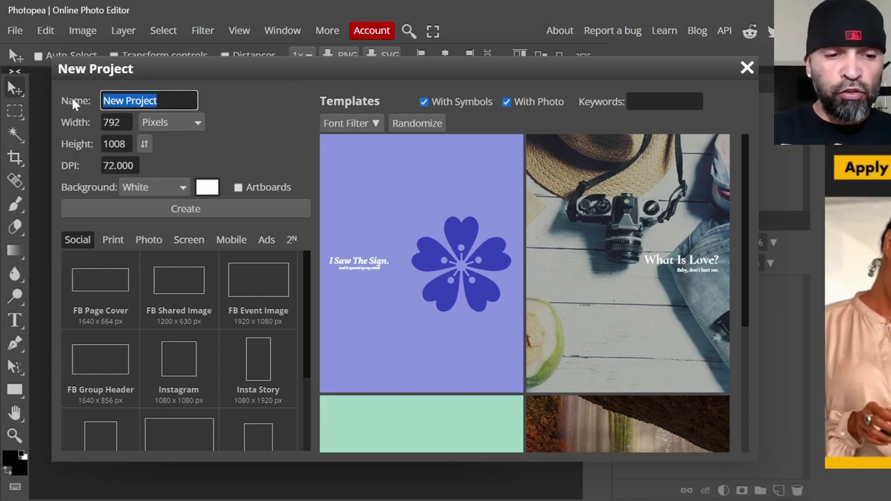
{"action": "type", "text": "OCEAN"}
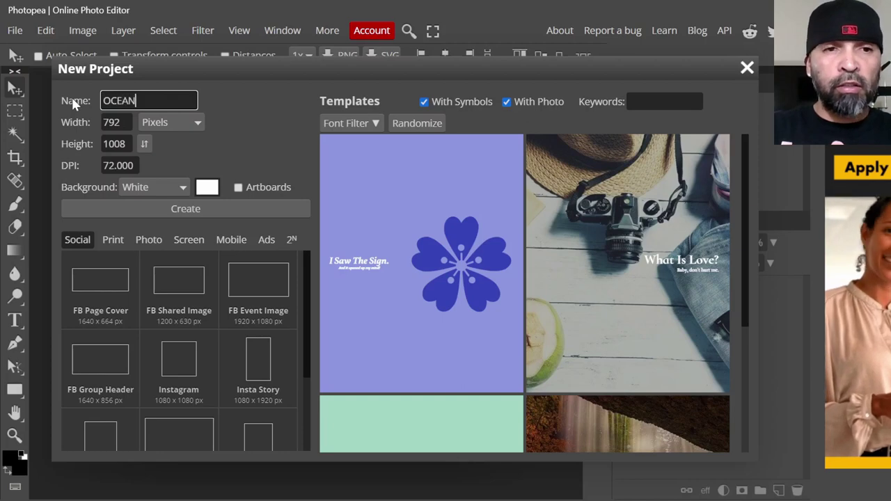
{"action": "type", "text": " DRI"}
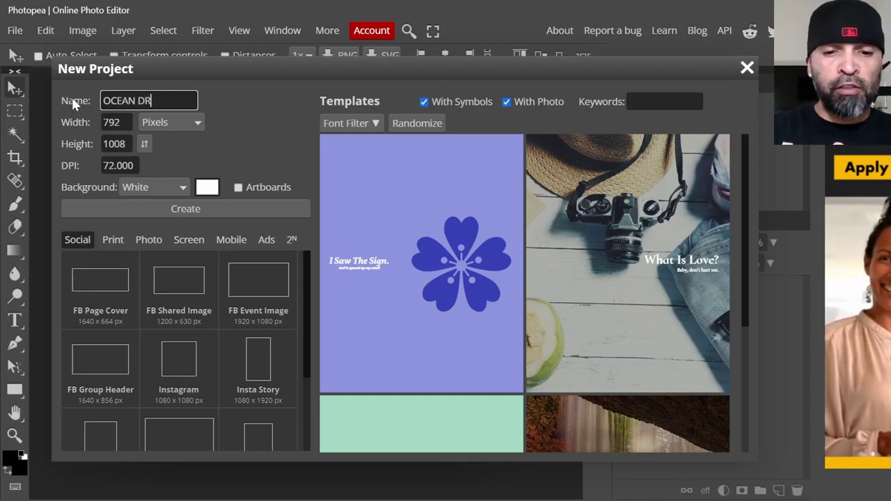
{"action": "type", "text": "VE"}
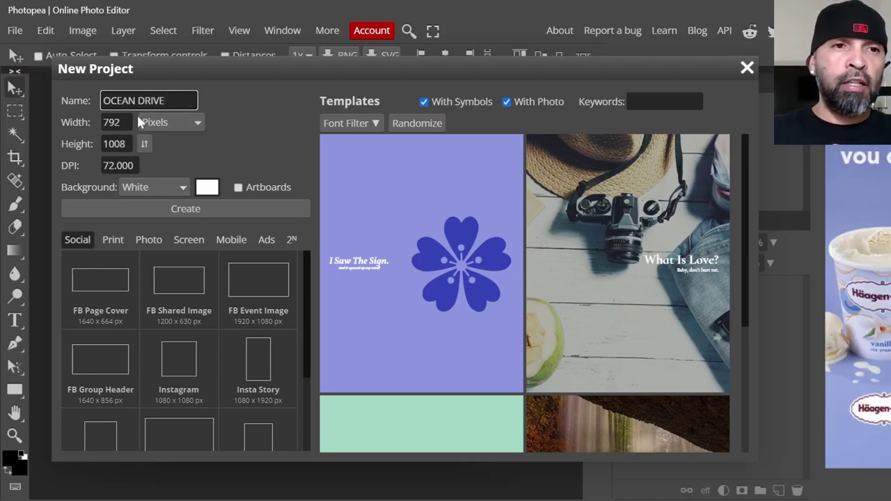
{"action": "left_click", "coordinate": [195, 123]}
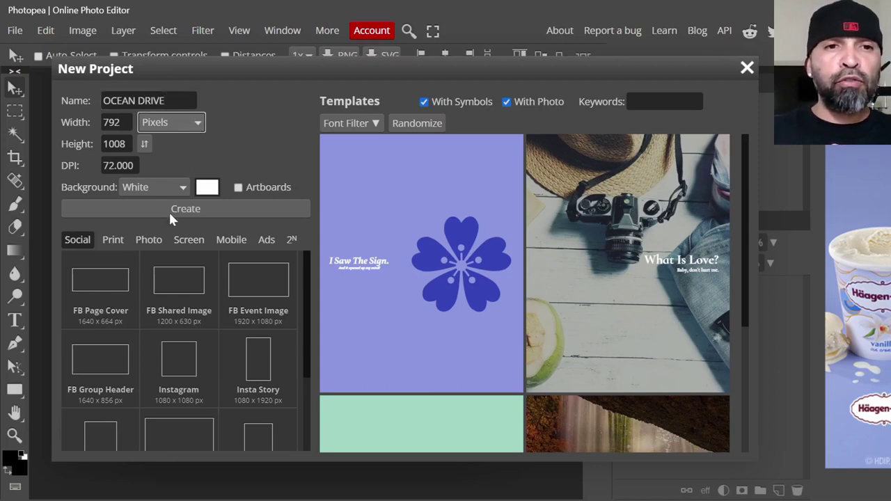
{"action": "key", "text": "Down"}
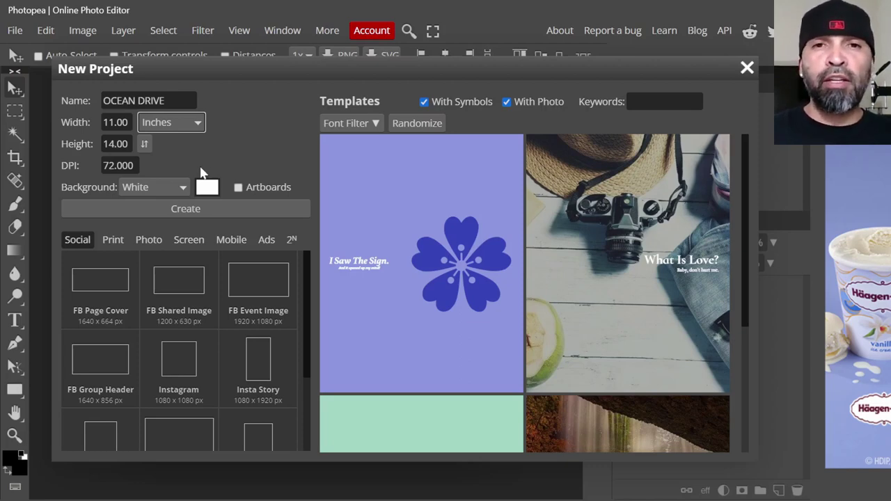
Set the new project's size to 8.5 inches wide by 11 inches high.
{"action": "left_click", "coordinate": [115, 121]}
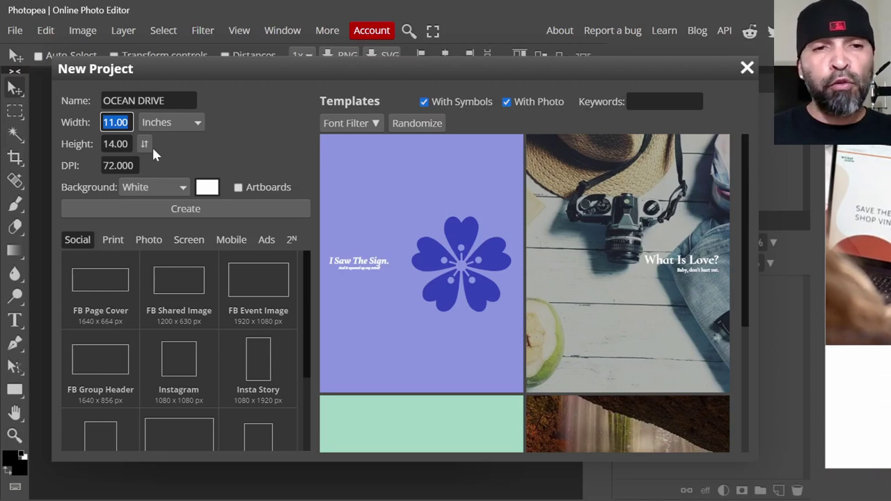
{"action": "type", "text": "8.5"}
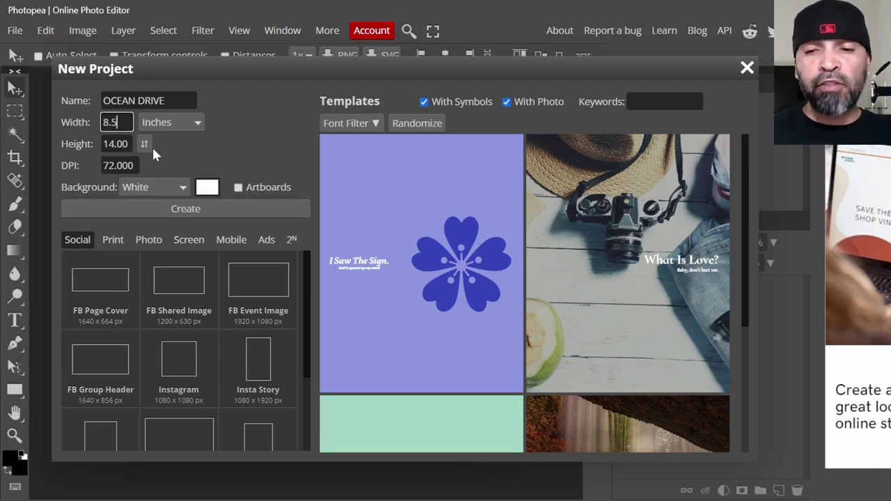
{"action": "key", "text": "Tab"}
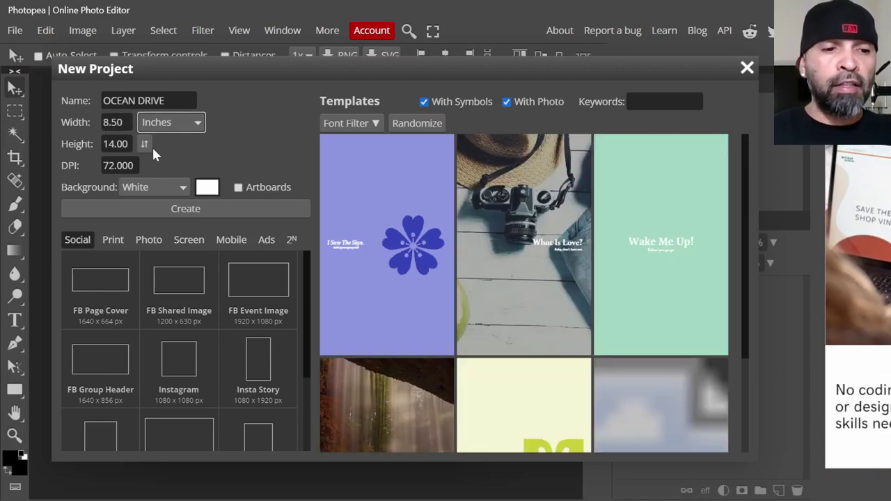
{"action": "key", "text": "Tab"}
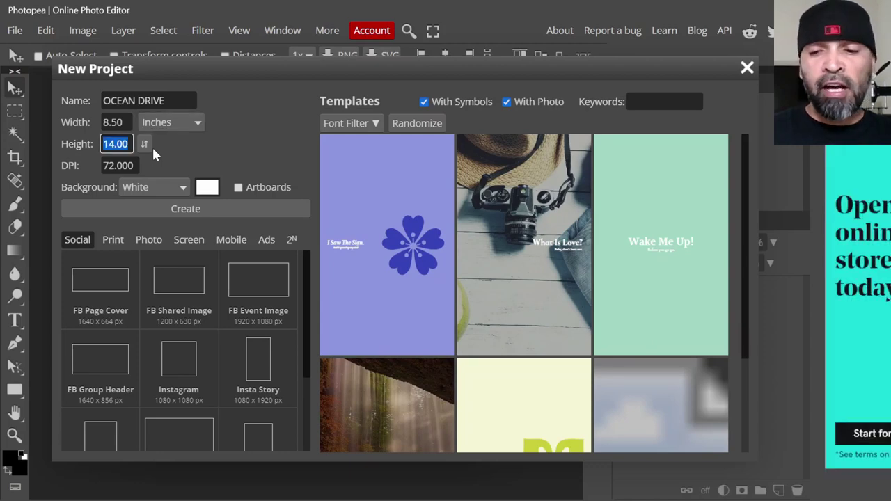
{"action": "type", "text": "11"}
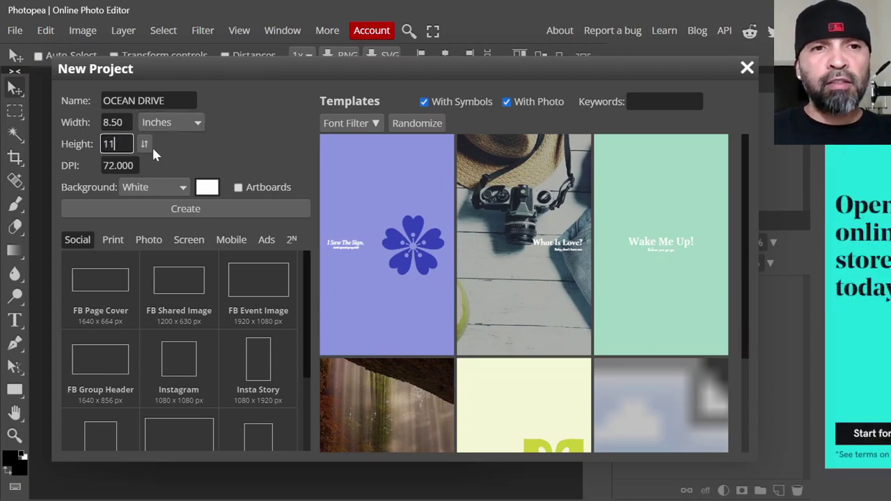
Set the new project's size to 11 inches wide by 14 inches high.
{"action": "left_click", "coordinate": [101, 114]}
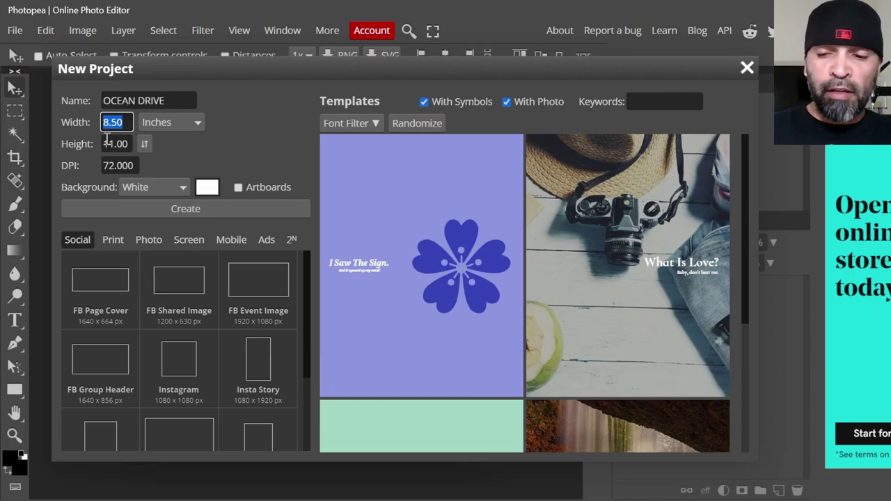
{"action": "type", "text": "11"}
{"action": "key", "text": "Tab"}
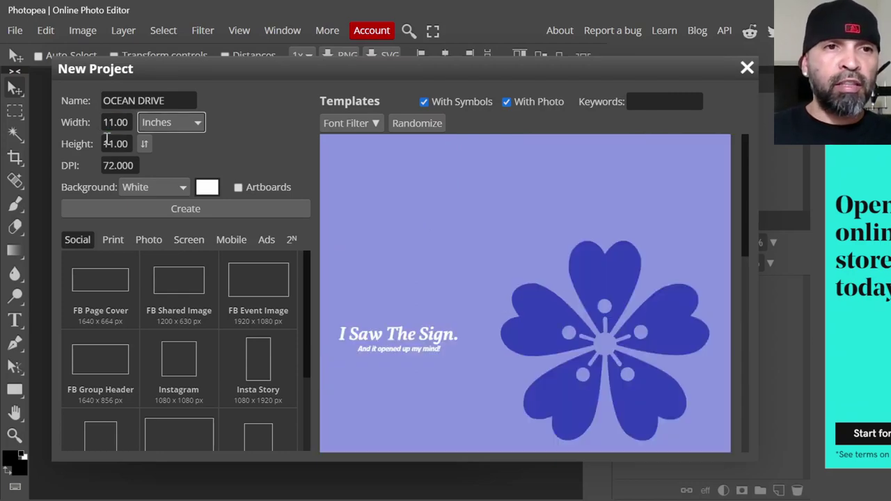
{"action": "left_click", "coordinate": [106, 140]}
{"action": "type", "text": "14"}
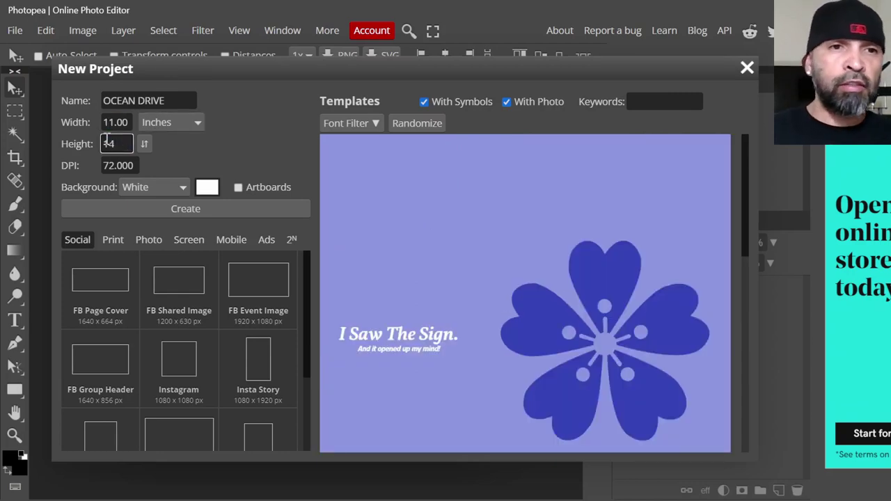
{"action": "left_click", "coordinate": [165, 152]}
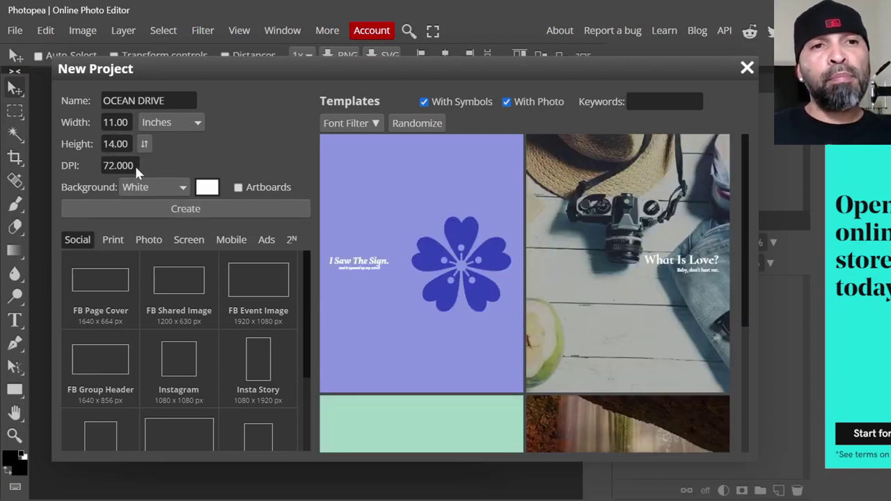
Set the new project's background to Transparent and create the document.
{"action": "left_click", "coordinate": [181, 187]}
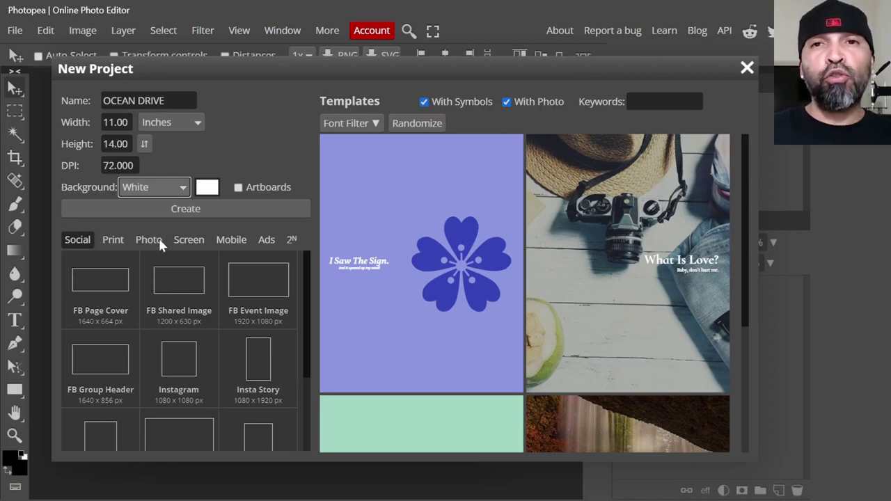
{"action": "key", "text": "Down"}
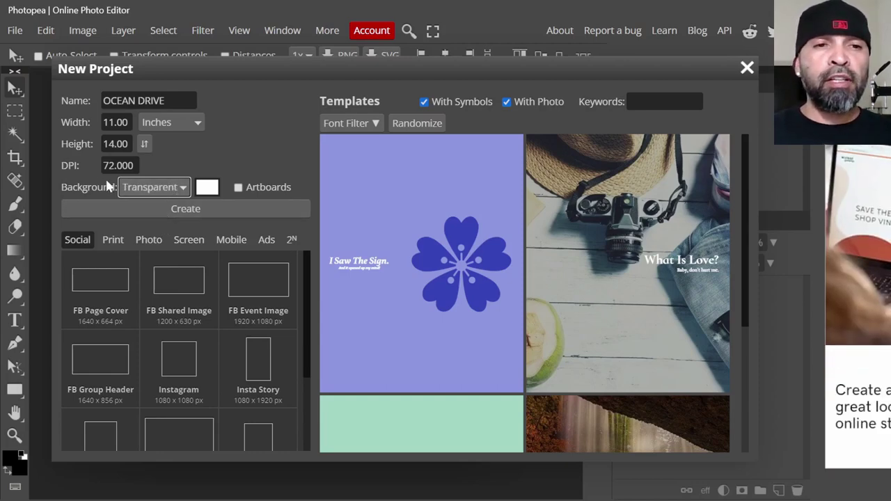
{"action": "left_click", "coordinate": [201, 210]}
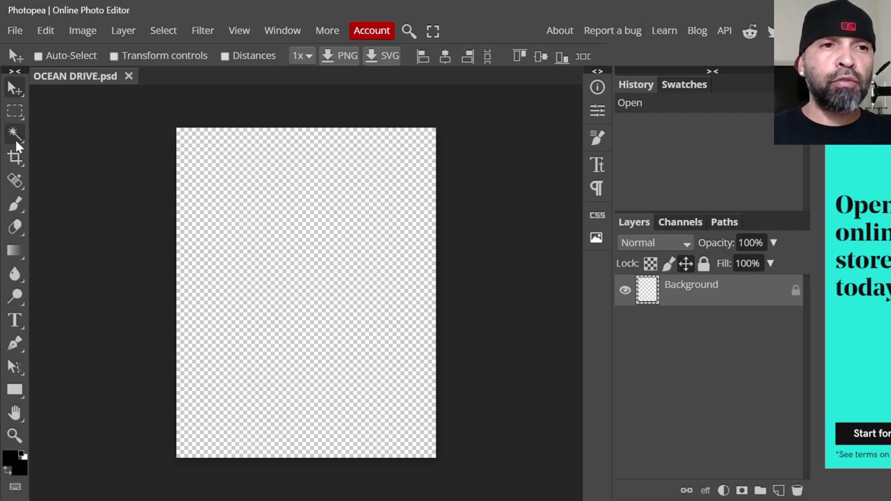
Activate the Type tool and set its text size to 150 px.
{"action": "left_click", "coordinate": [16, 321]}
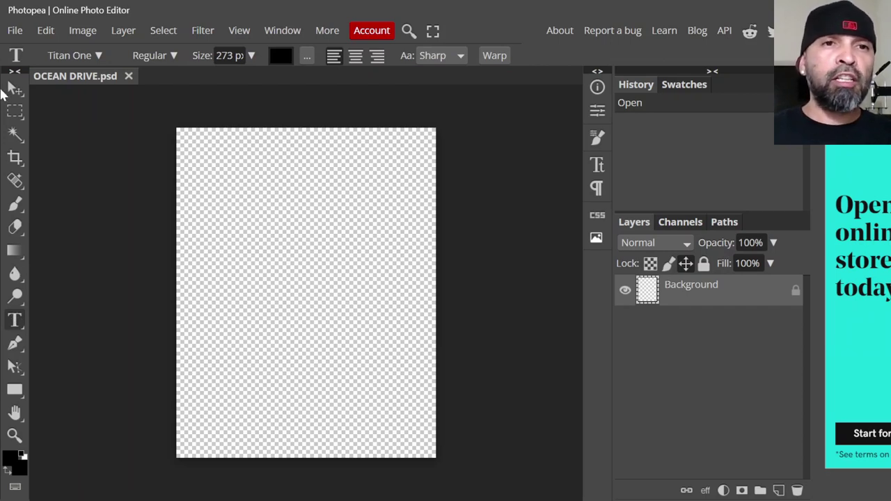
{"action": "left_click", "coordinate": [209, 31]}
{"action": "left_click", "coordinate": [212, 30]}
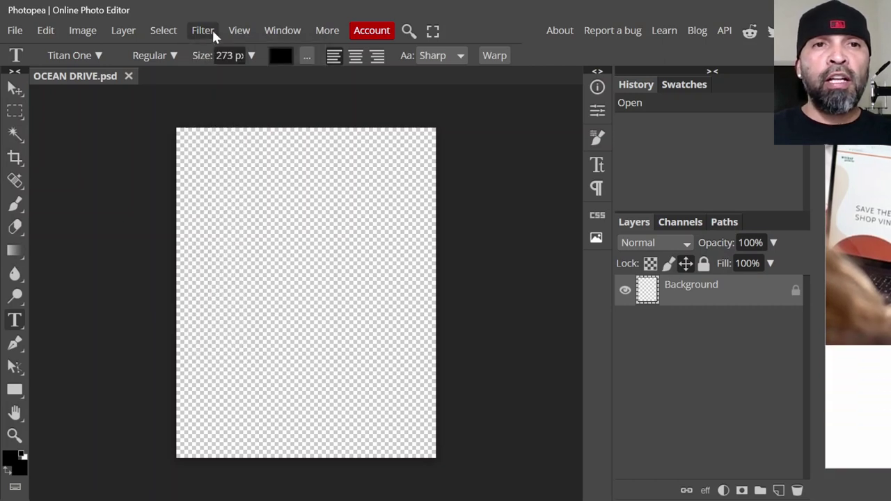
{"action": "left_click", "coordinate": [236, 31]}
{"action": "left_click", "coordinate": [235, 32]}
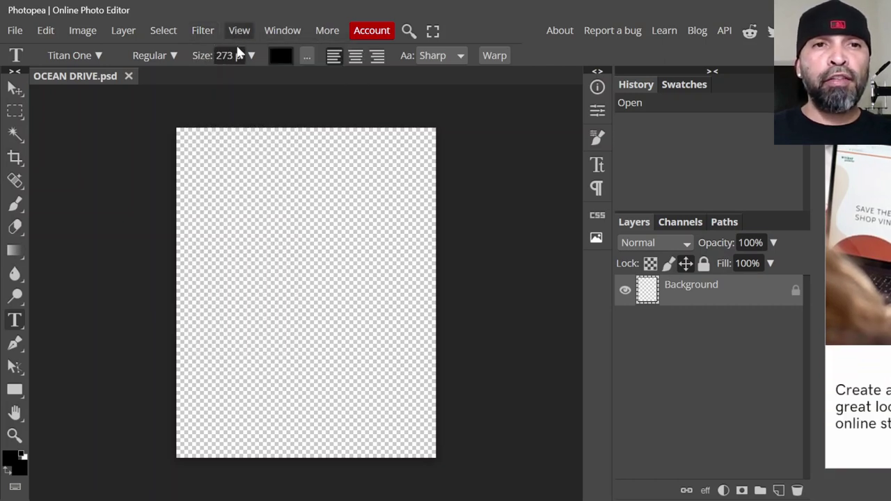
{"action": "left_click", "coordinate": [251, 56]}
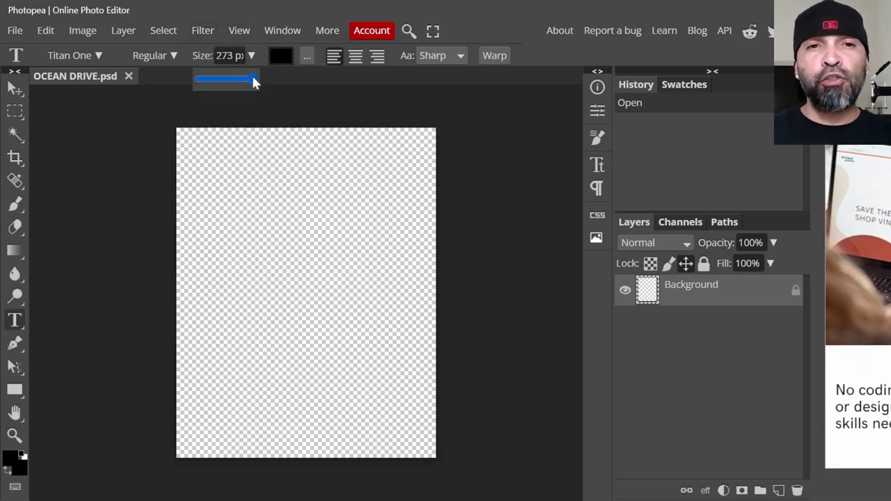
{"action": "left_click_drag", "start_coordinate": [252, 79], "coordinate": [275, 94]}
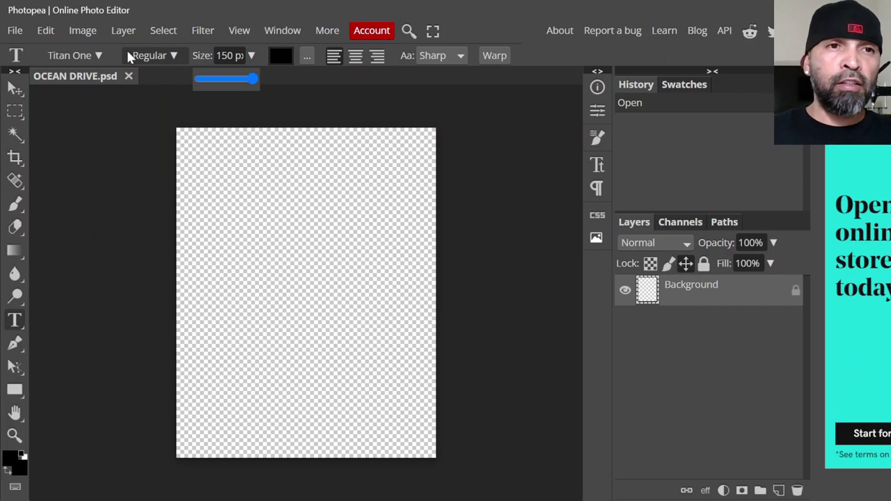
{"action": "left_click", "coordinate": [82, 31]}
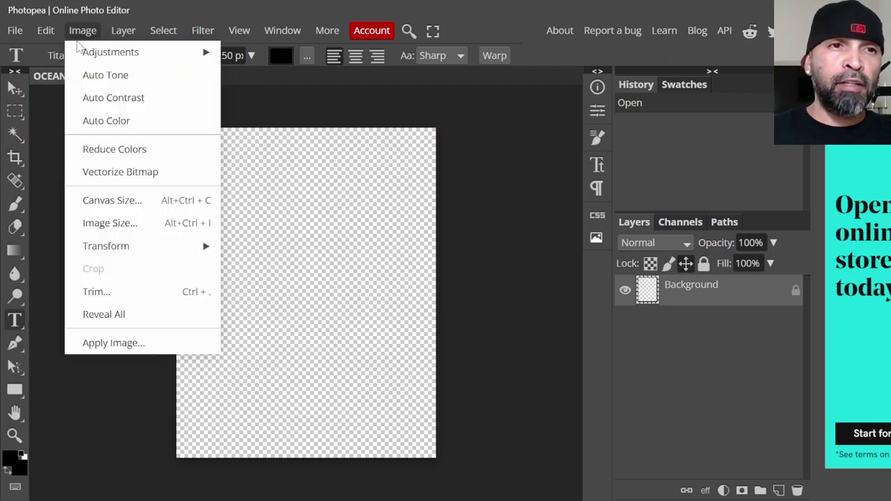
{"action": "left_click", "coordinate": [81, 31]}
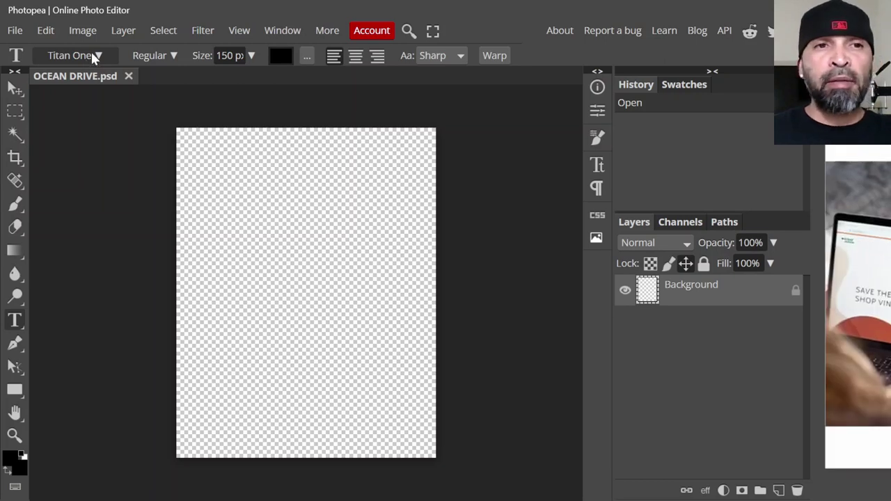
Search the fonts for TITAN and choose Titan One for the text.
{"action": "left_click", "coordinate": [90, 55]}
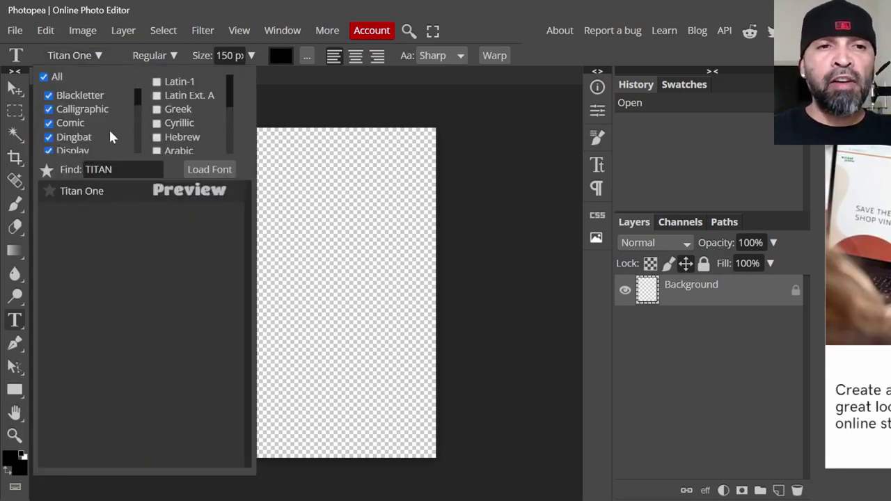
{"action": "left_click_drag", "start_coordinate": [132, 169], "coordinate": [82, 169]}
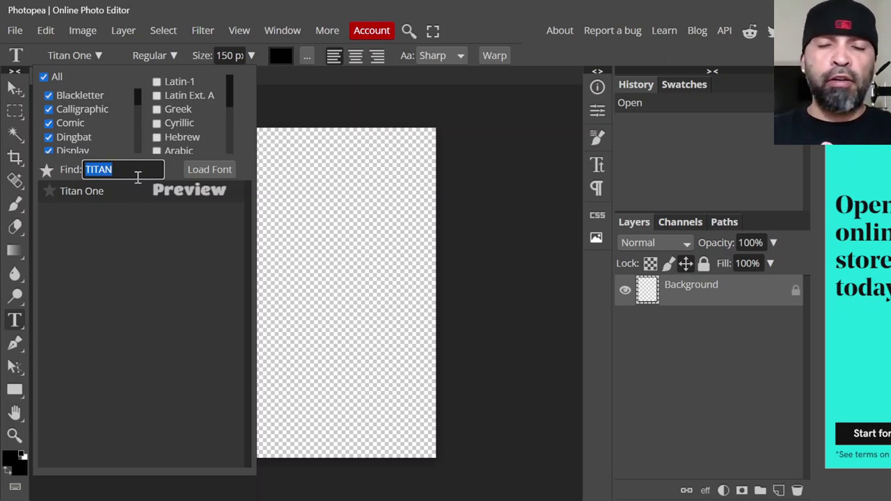
{"action": "key", "text": "BackSpace"}
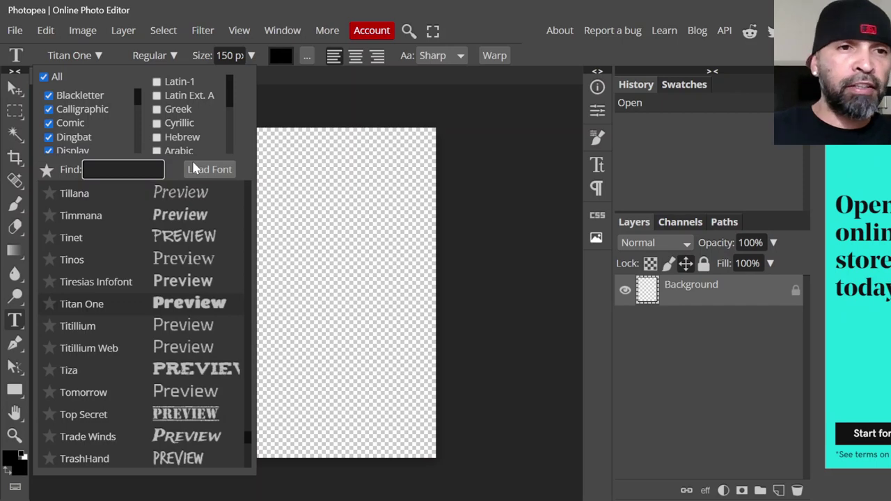
{"action": "type", "text": "Ti"}
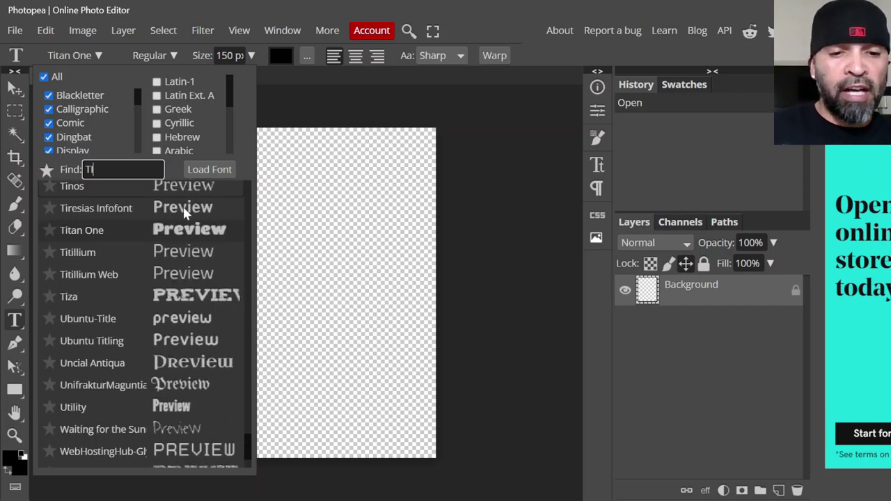
{"action": "type", "text": "TAN"}
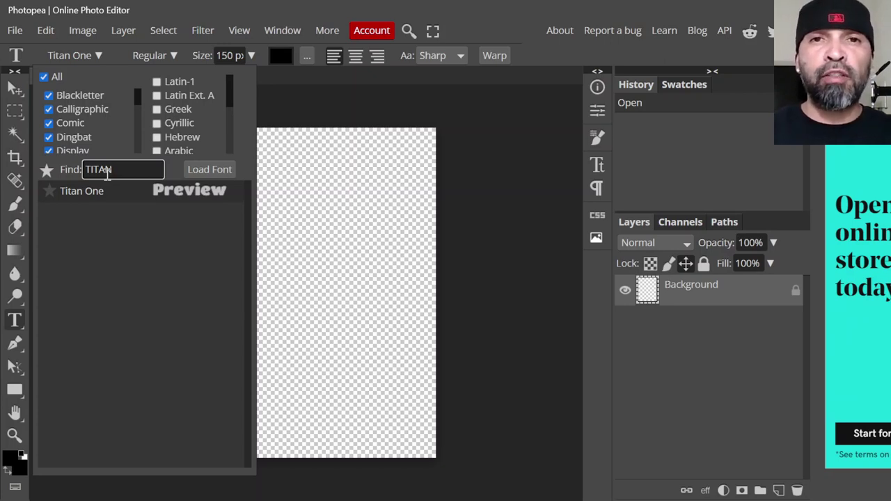
{"action": "left_click", "coordinate": [150, 191]}
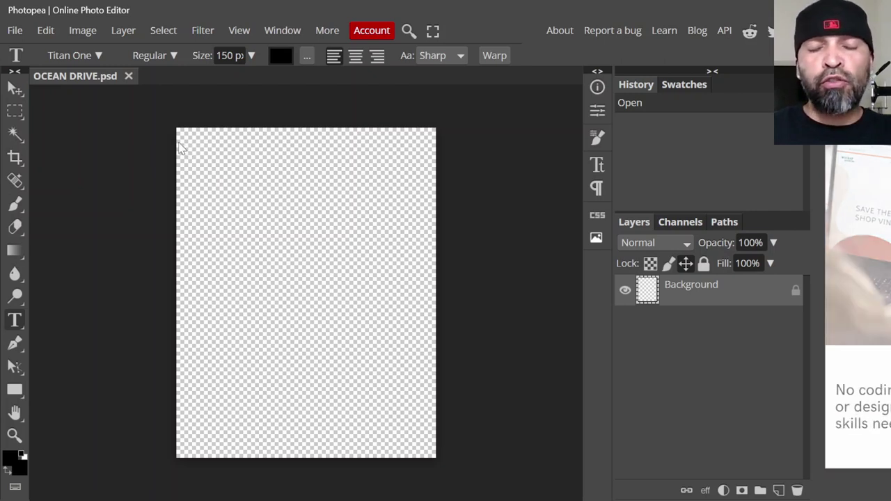
Add a text layer reading OCEAN in a box about 536 px wide at the canvas's upper-left, trimming the box's height to the word.
{"action": "left_click_drag", "start_coordinate": [175, 142], "coordinate": [352, 208]}
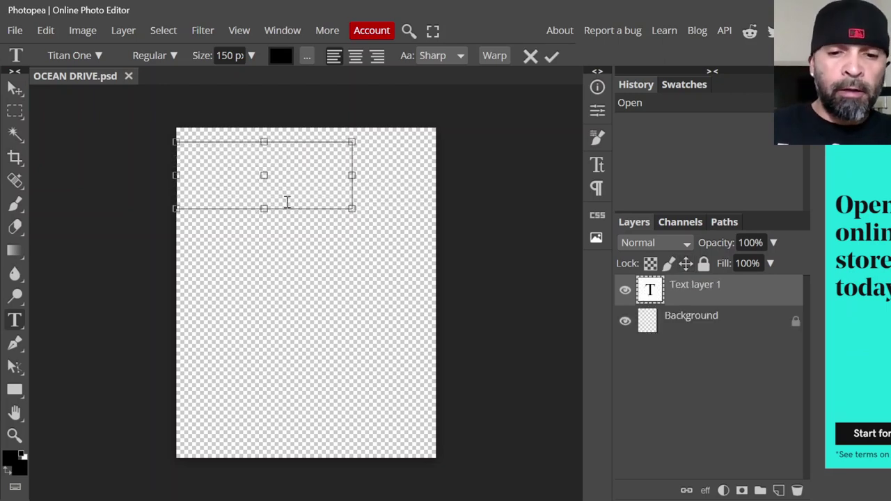
{"action": "type", "text": "OCEAN"}
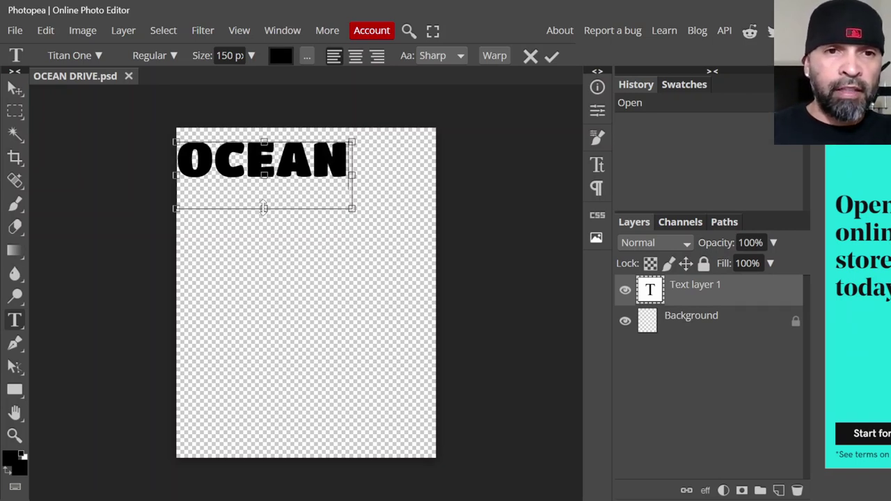
{"action": "left_click_drag", "start_coordinate": [265, 208], "coordinate": [264, 188]}
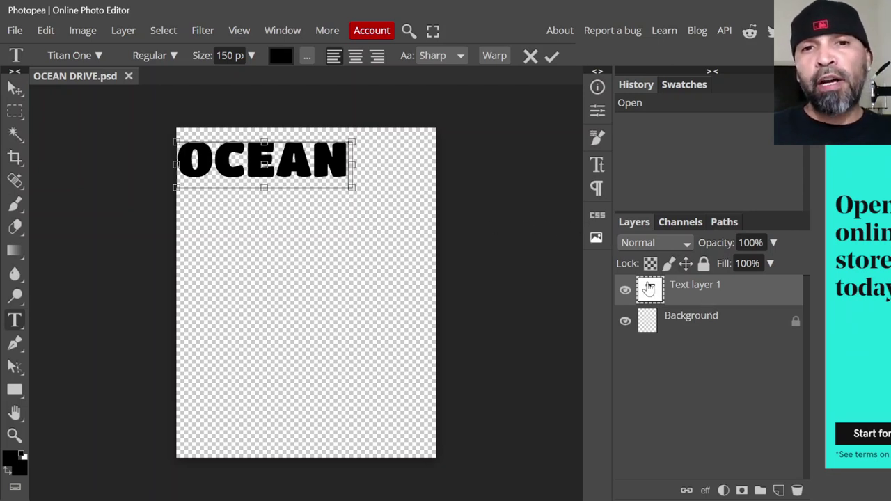
{"action": "left_click", "coordinate": [701, 297]}
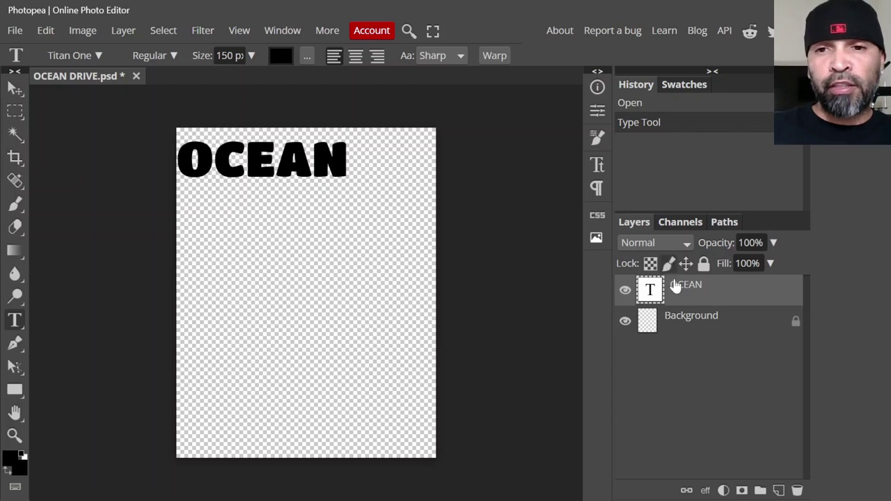
{"action": "left_click", "coordinate": [693, 319]}
{"action": "left_click", "coordinate": [682, 289]}
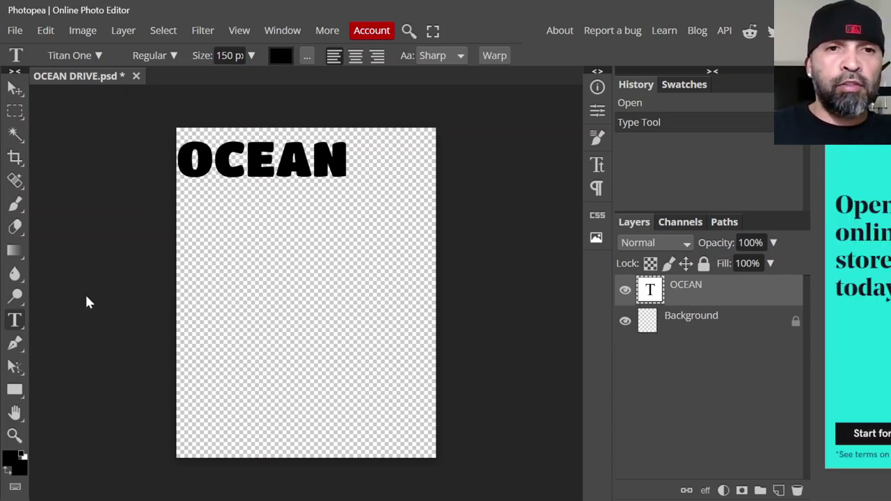
{"action": "left_click", "coordinate": [344, 164]}
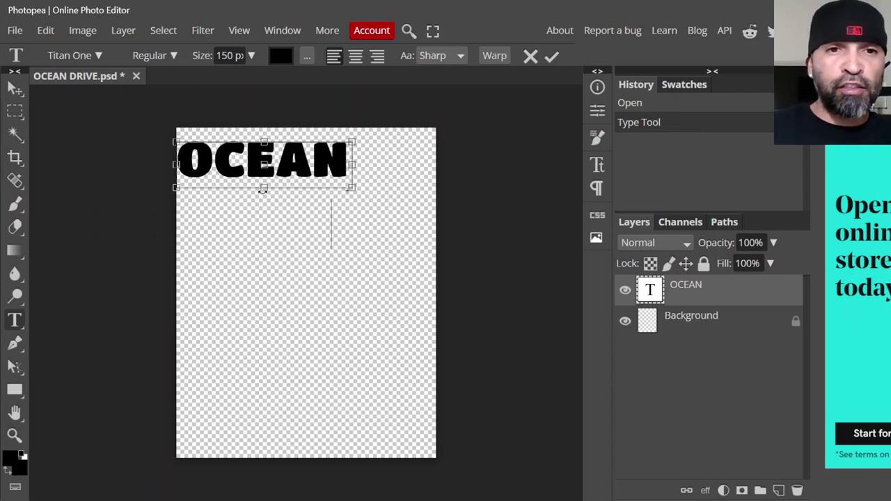
{"action": "left_click_drag", "start_coordinate": [263, 189], "coordinate": [264, 265]}
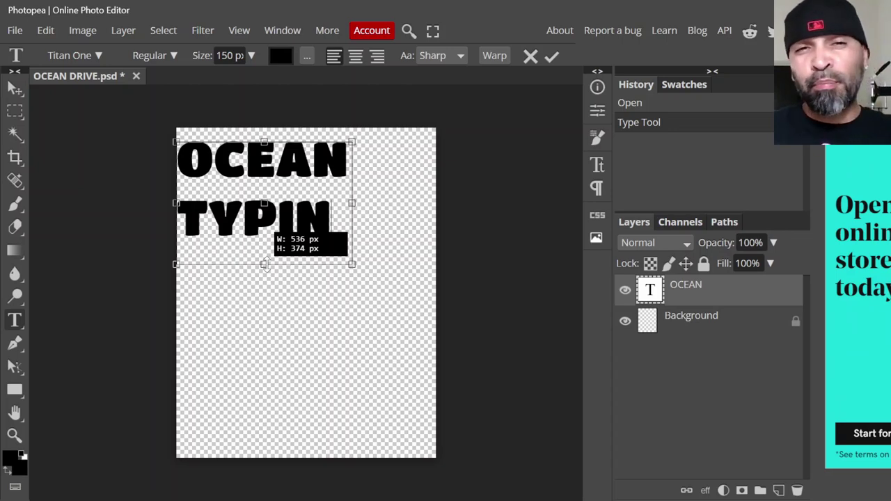
{"action": "left_click_drag", "start_coordinate": [265, 264], "coordinate": [265, 259]}
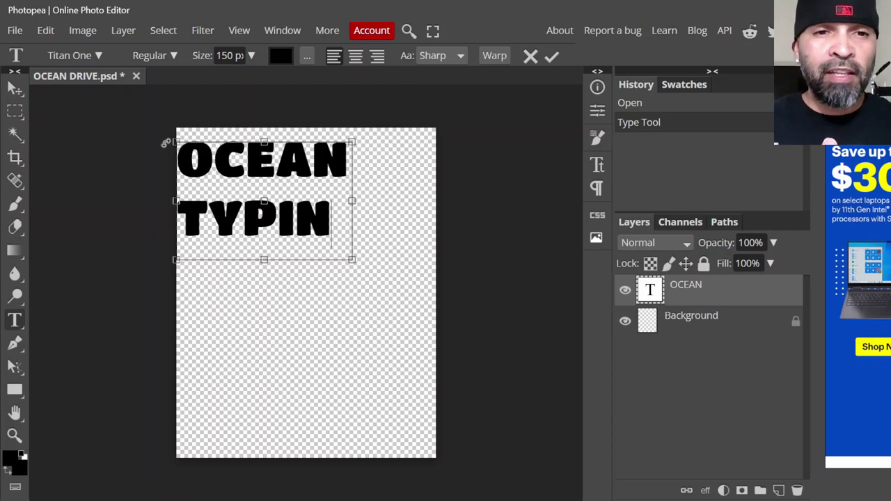
{"action": "left_click", "coordinate": [46, 29]}
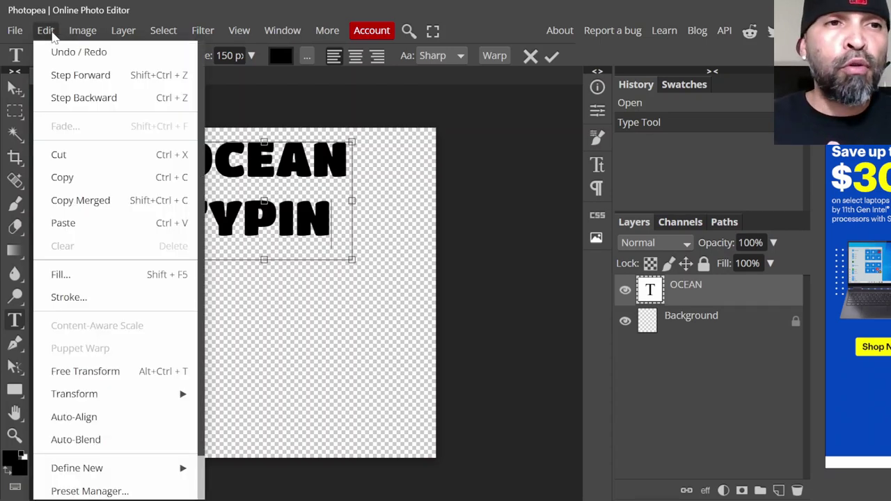
{"action": "left_click", "coordinate": [63, 52]}
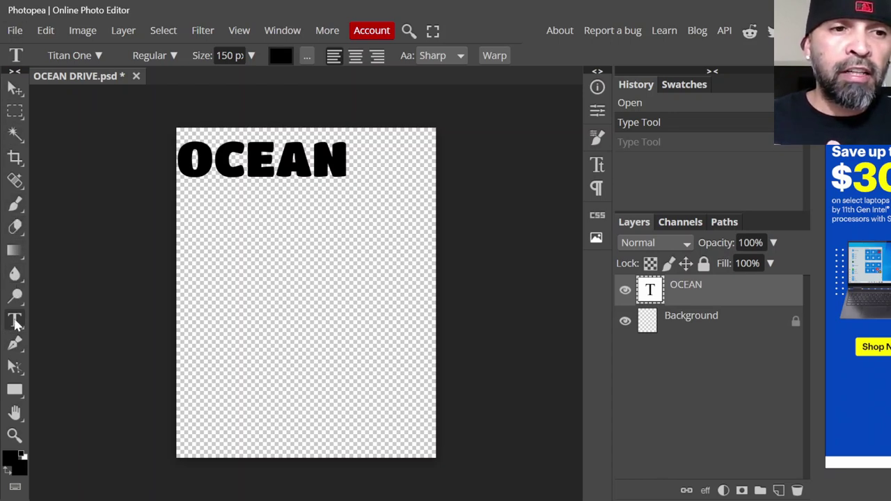
Add two separate text layers below OCEAN, one reading DRIVE and one with a single dash beneath it.
{"action": "left_click_drag", "start_coordinate": [195, 199], "coordinate": [361, 266]}
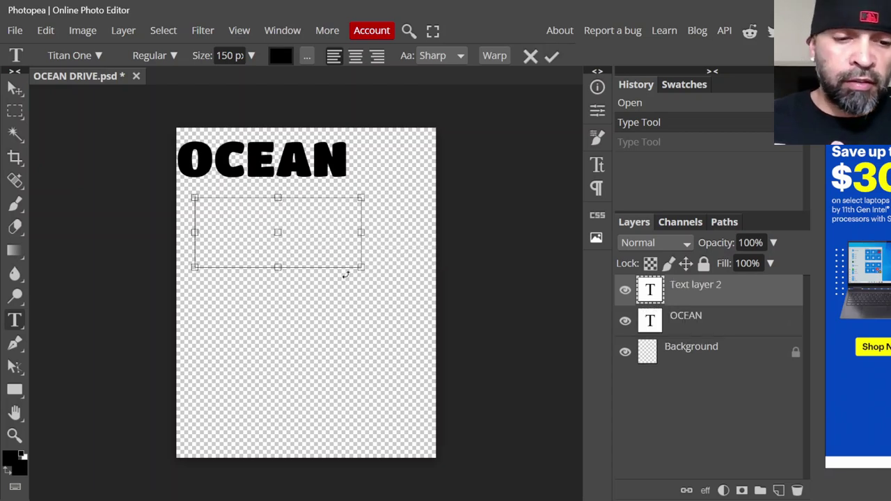
{"action": "type", "text": "DRIVE"}
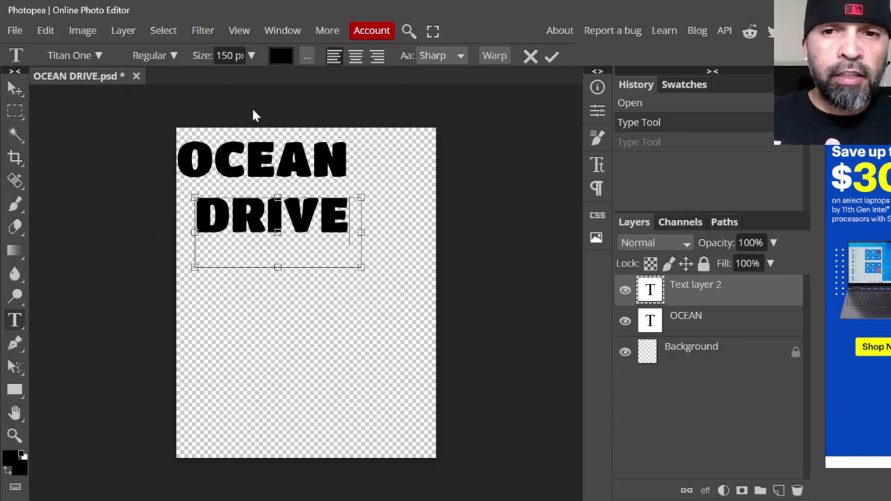
{"action": "left_click", "coordinate": [16, 322]}
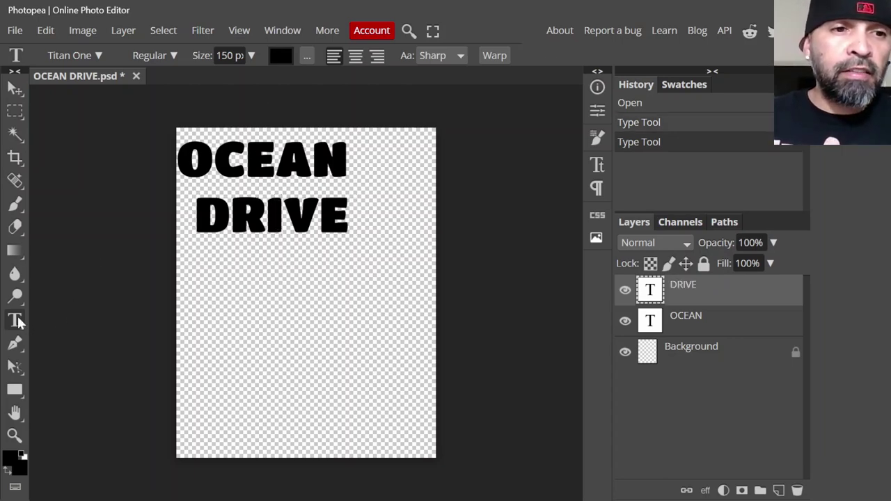
{"action": "left_click_drag", "start_coordinate": [210, 257], "coordinate": [307, 305]}
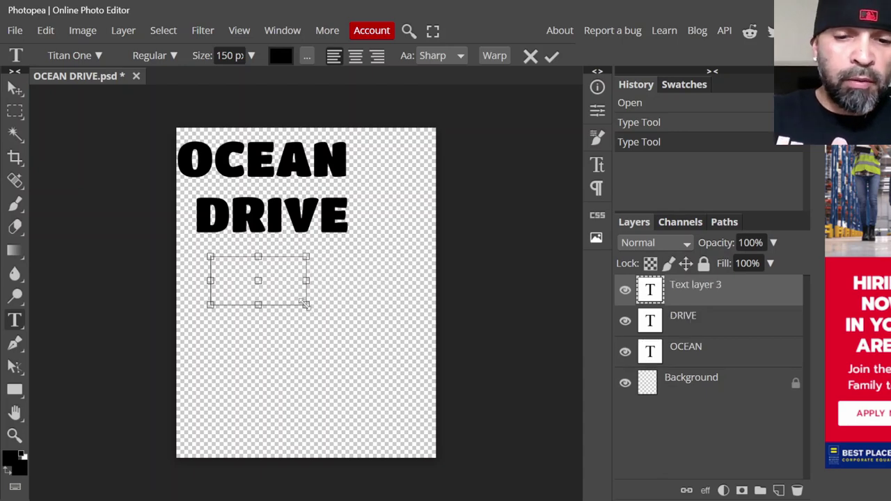
{"action": "type", "text": "-"}
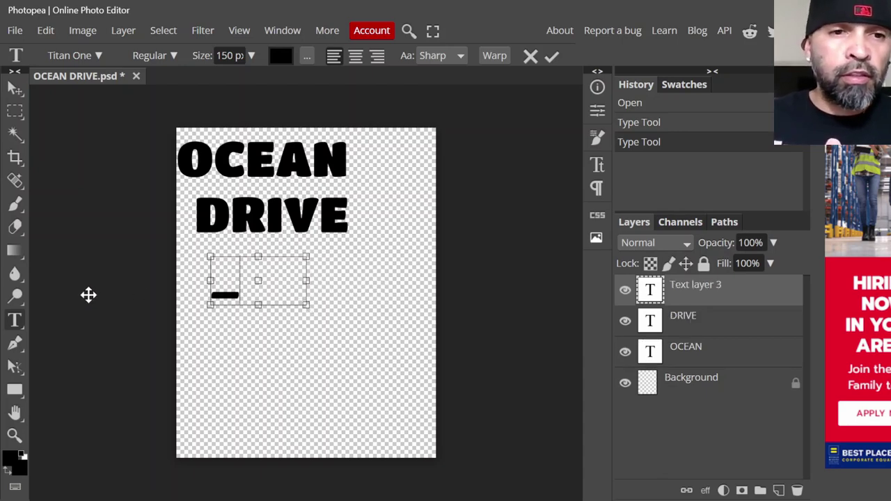
{"action": "left_click", "coordinate": [16, 320]}
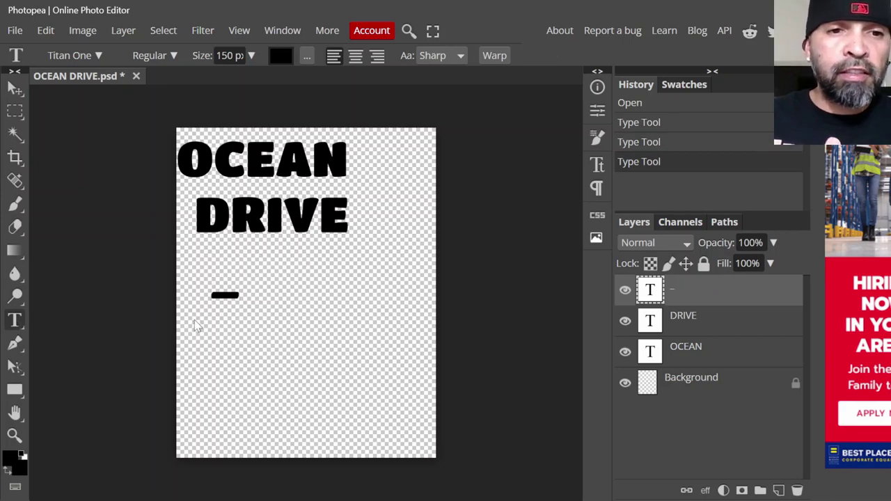
Add two more separate text layers below the dash, one reading SOUTH and one reading BEACH.
{"action": "left_click_drag", "start_coordinate": [193, 319], "coordinate": [306, 371]}
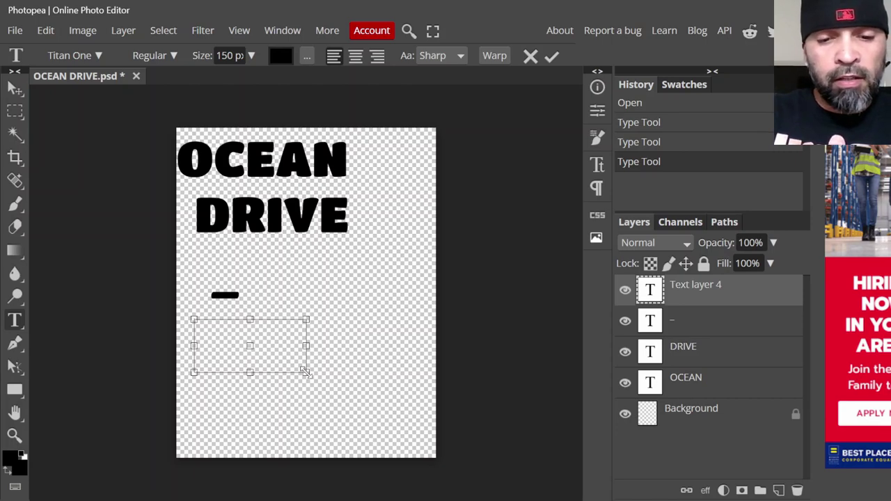
{"action": "type", "text": "SOUTH"}
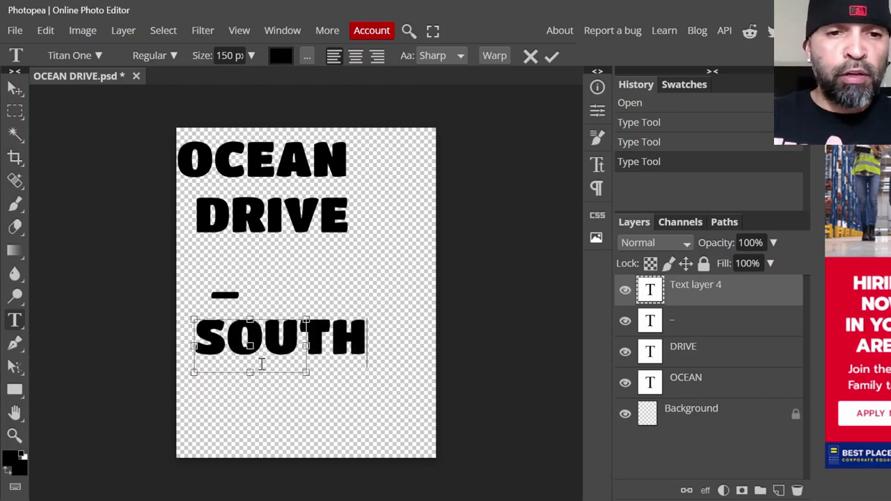
{"action": "left_click", "coordinate": [19, 321]}
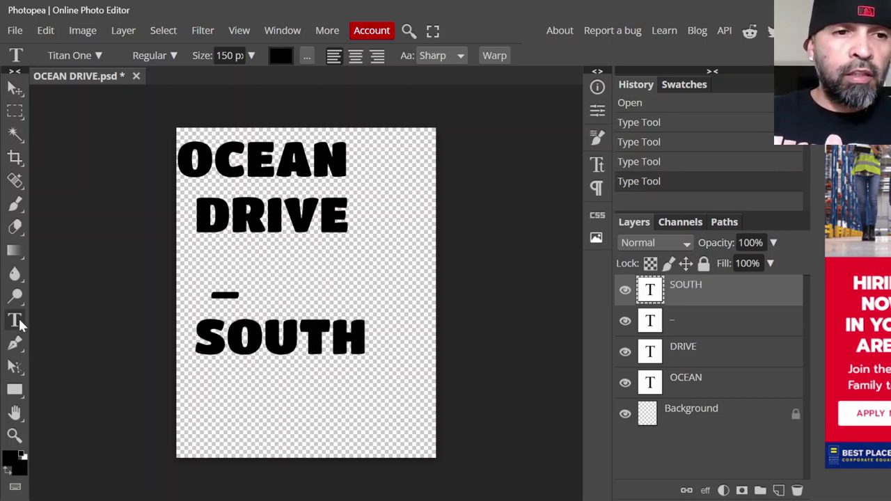
{"action": "left_click_drag", "start_coordinate": [202, 377], "coordinate": [356, 432]}
{"action": "type", "text": "BEACH"}
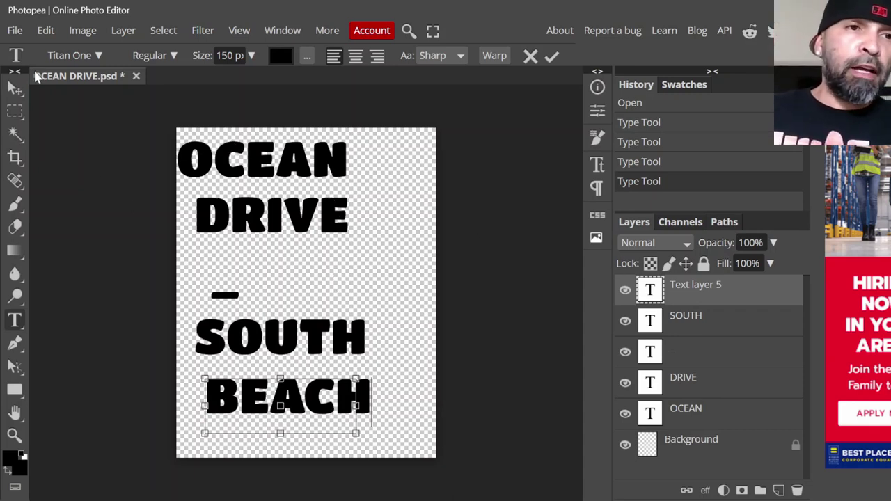
{"action": "left_click", "coordinate": [14, 30]}
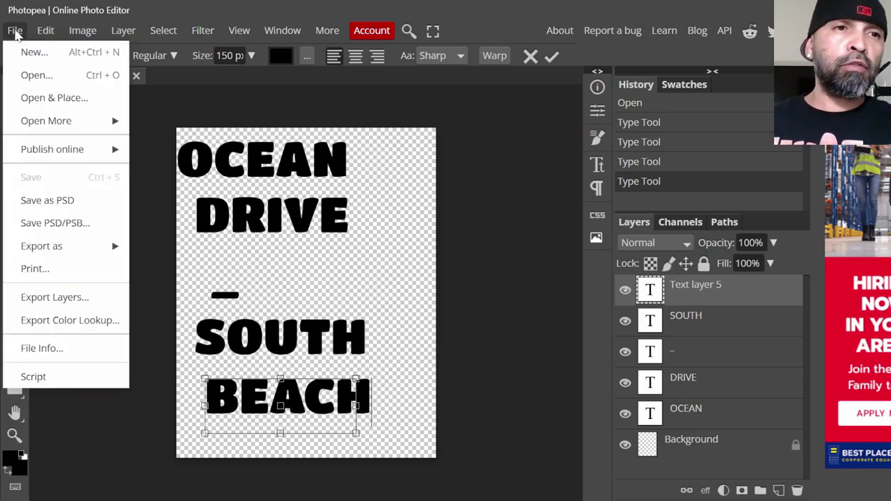
{"action": "left_click", "coordinate": [14, 31]}
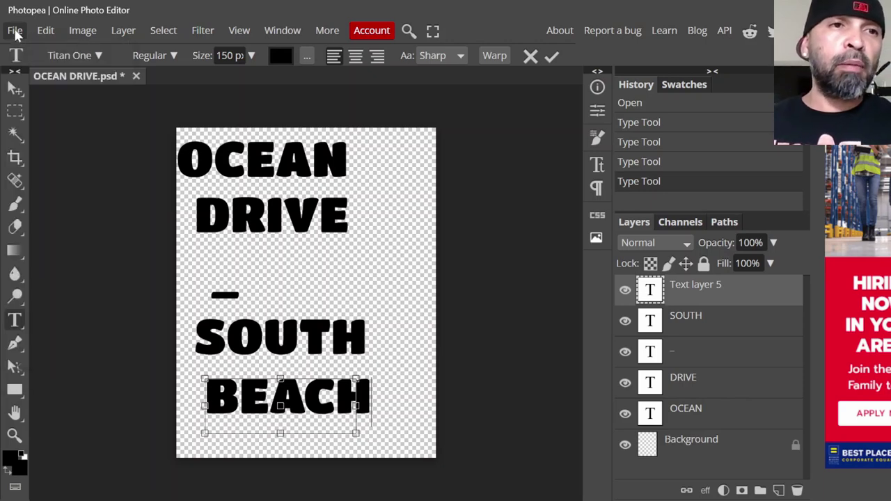
Move the BEACH and SOUTH layers to the canvas's horizontal center, with SOUTH directly above BEACH.
{"action": "left_click", "coordinate": [15, 89]}
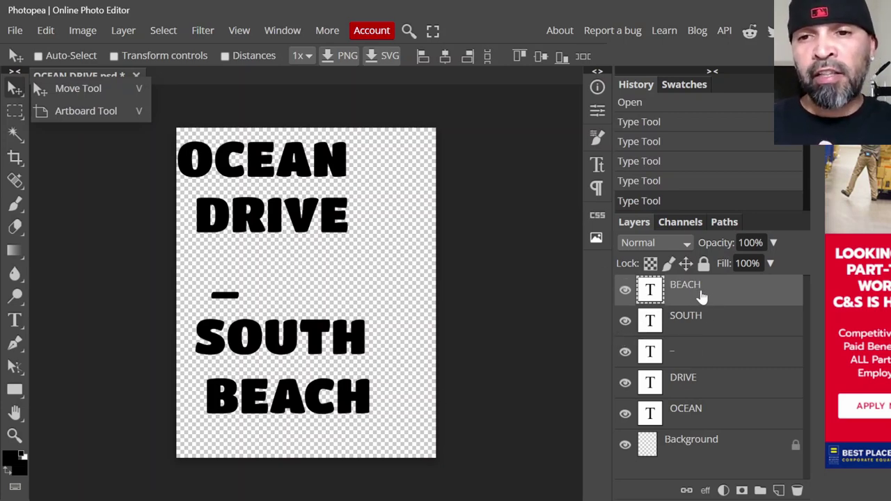
{"action": "left_click_drag", "start_coordinate": [313, 408], "coordinate": [328, 409]}
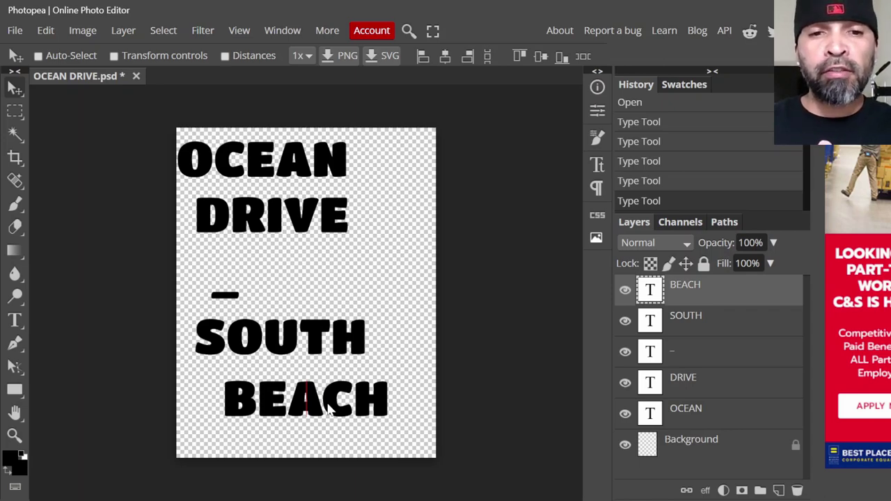
{"action": "left_click_drag", "start_coordinate": [328, 409], "coordinate": [328, 407]}
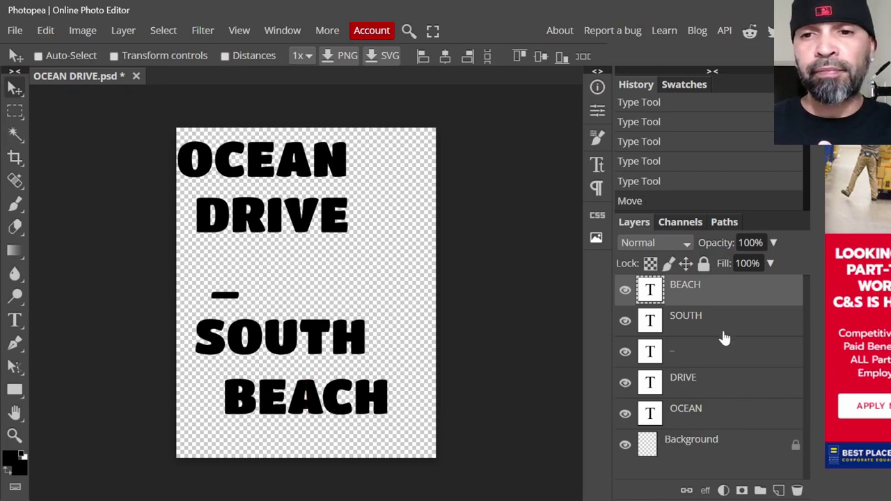
{"action": "left_click", "coordinate": [721, 326]}
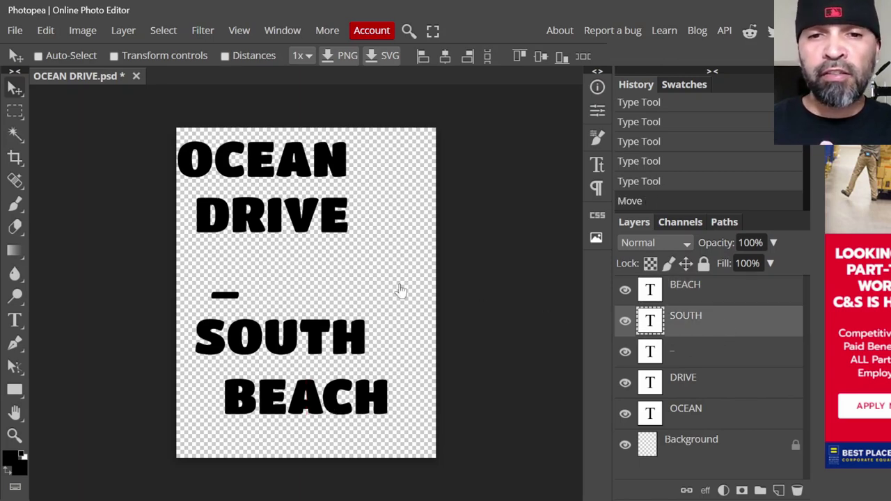
{"action": "left_click_drag", "start_coordinate": [311, 336], "coordinate": [333, 338]}
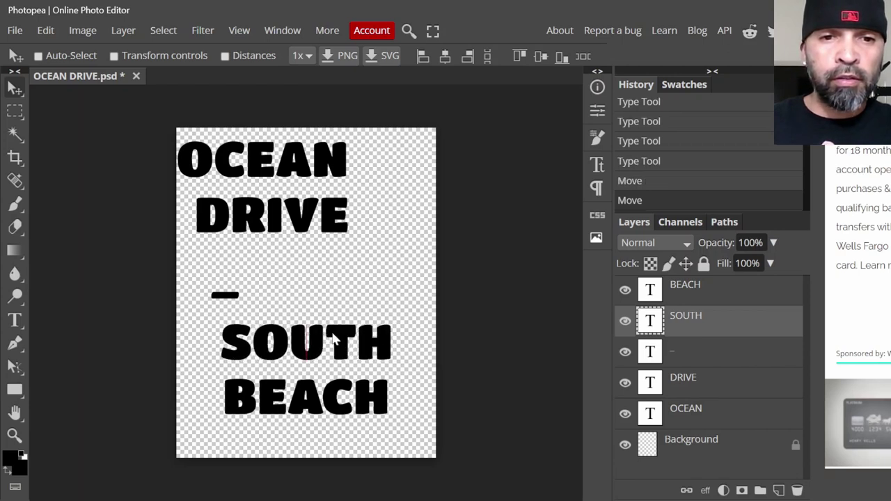
Move the dash layer to the canvas's horizontal center, just above SOUTH.
{"action": "left_click", "coordinate": [692, 359]}
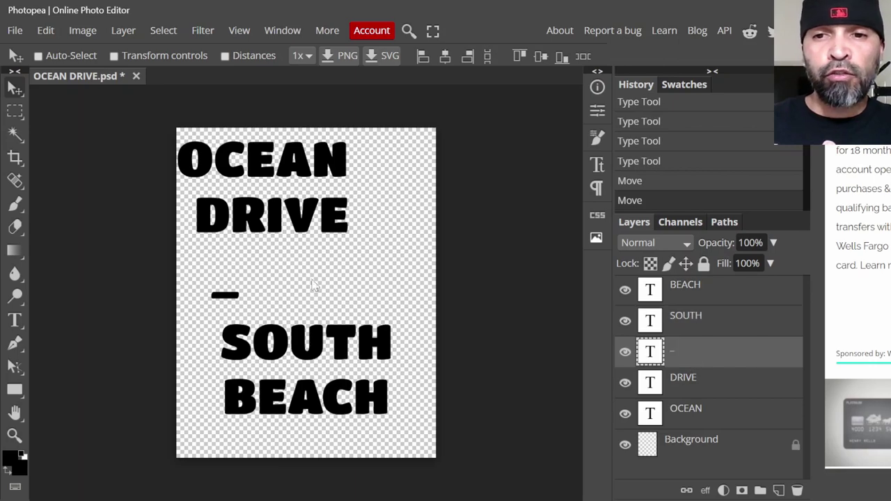
{"action": "left_click_drag", "start_coordinate": [221, 300], "coordinate": [302, 297]}
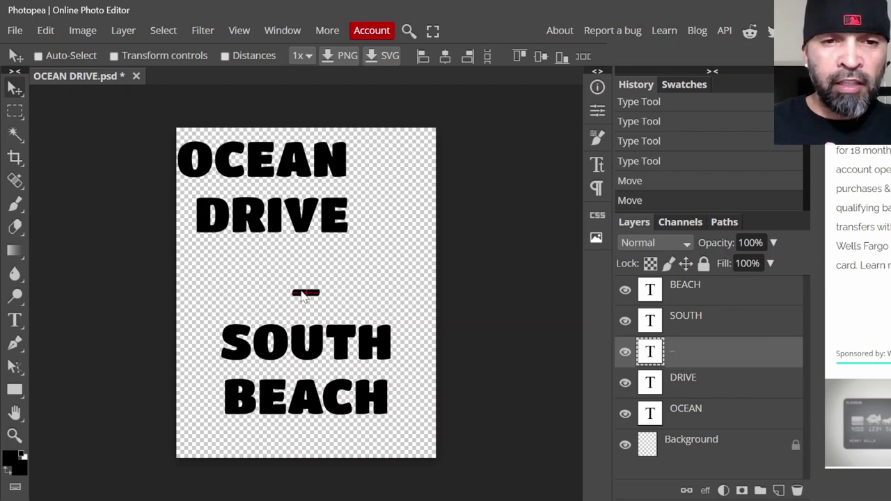
{"action": "left_click_drag", "start_coordinate": [302, 295], "coordinate": [302, 296]}
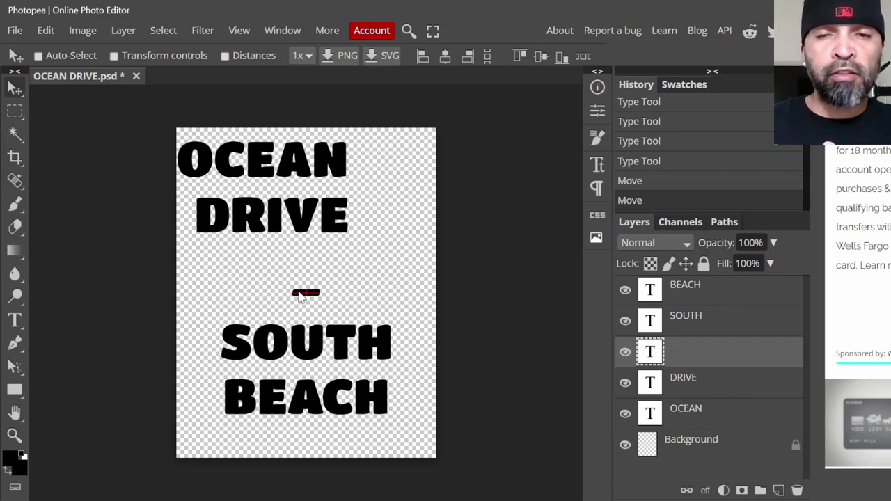
{"action": "left_click_drag", "start_coordinate": [300, 295], "coordinate": [301, 296]}
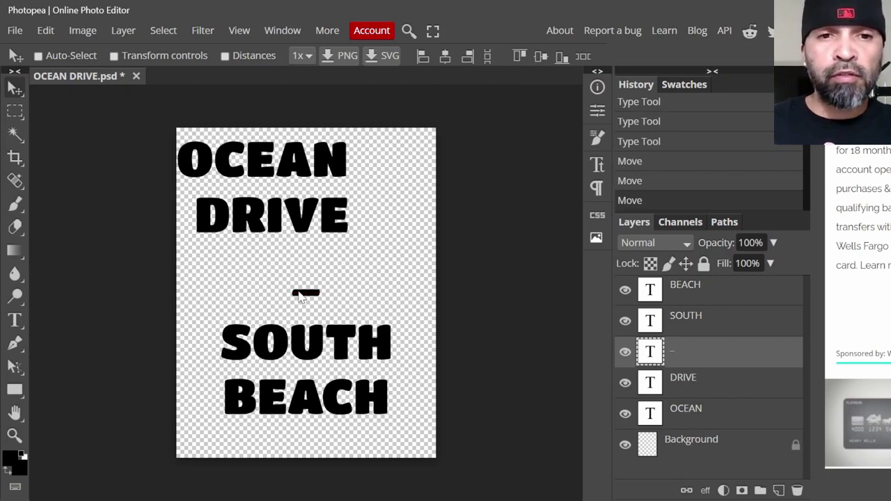
Move the DRIVE and OCEAN layers to the canvas's horizontal center, stacked above the dash with OCEAN on top.
{"action": "left_click", "coordinate": [709, 394]}
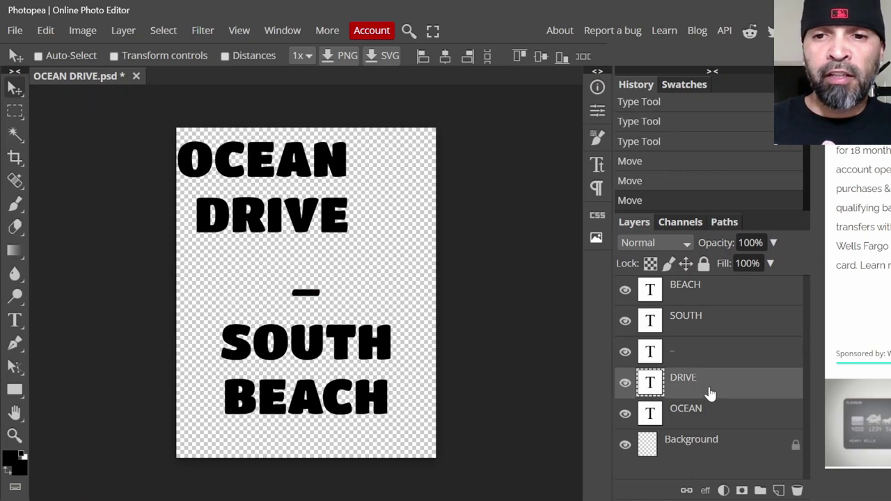
{"action": "left_click_drag", "start_coordinate": [273, 221], "coordinate": [310, 240]}
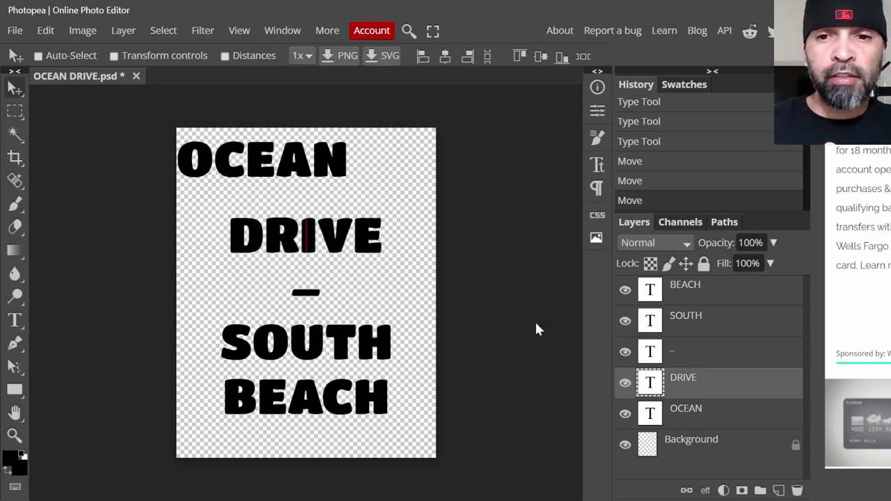
{"action": "left_click", "coordinate": [724, 412]}
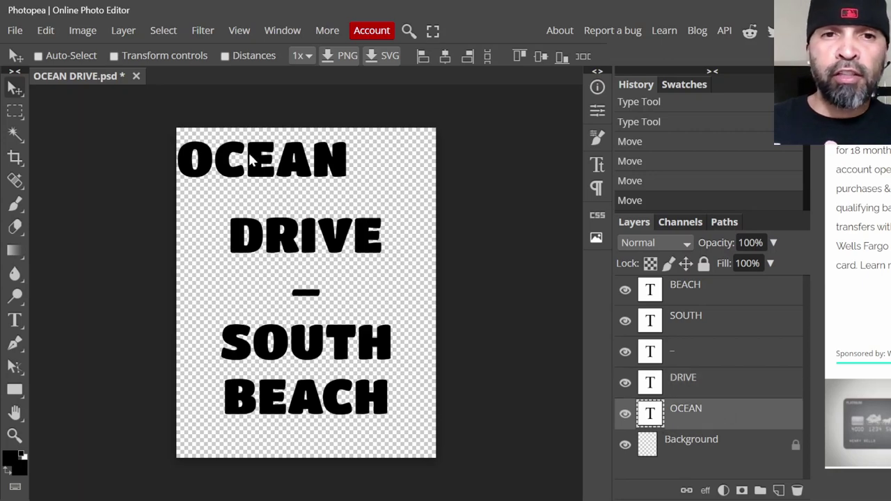
{"action": "left_click_drag", "start_coordinate": [247, 167], "coordinate": [294, 181]}
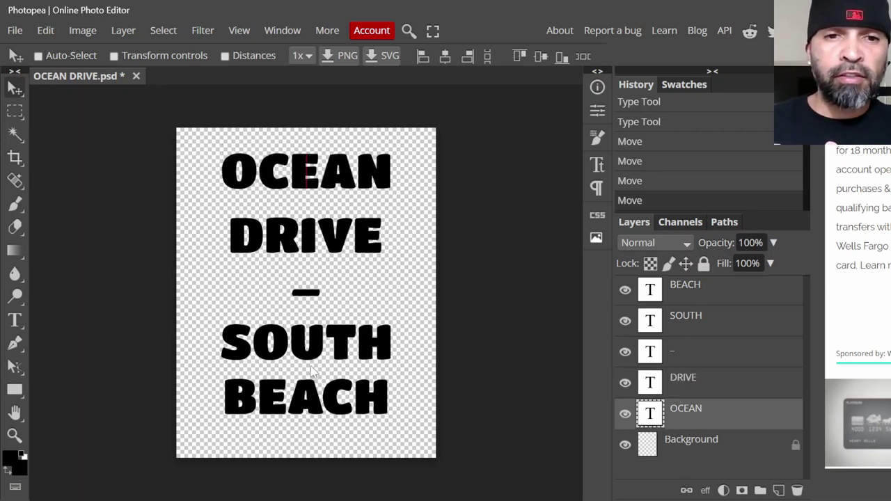
Move the SOUTH layer up to just below the dash and the DRIVE layer down to just above it.
{"action": "left_click", "coordinate": [704, 323]}
{"action": "left_click_drag", "start_coordinate": [324, 342], "coordinate": [312, 324]}
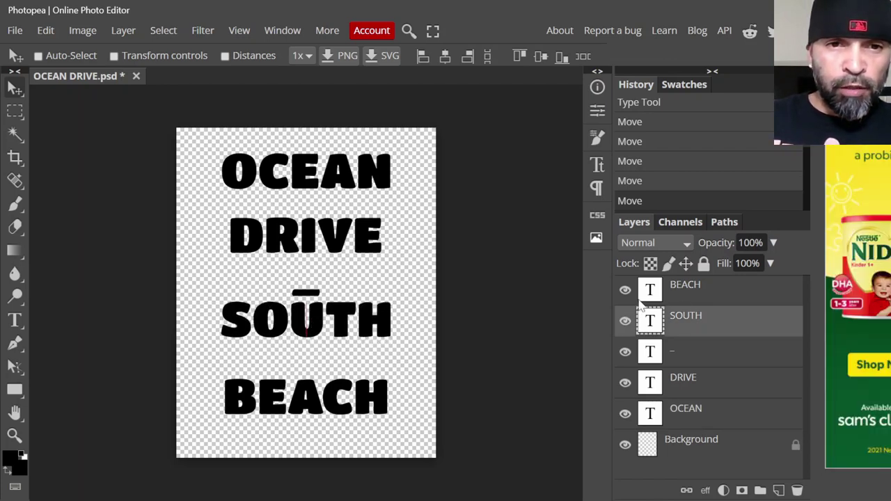
{"action": "left_click", "coordinate": [710, 386]}
{"action": "left_click_drag", "start_coordinate": [312, 242], "coordinate": [313, 271]}
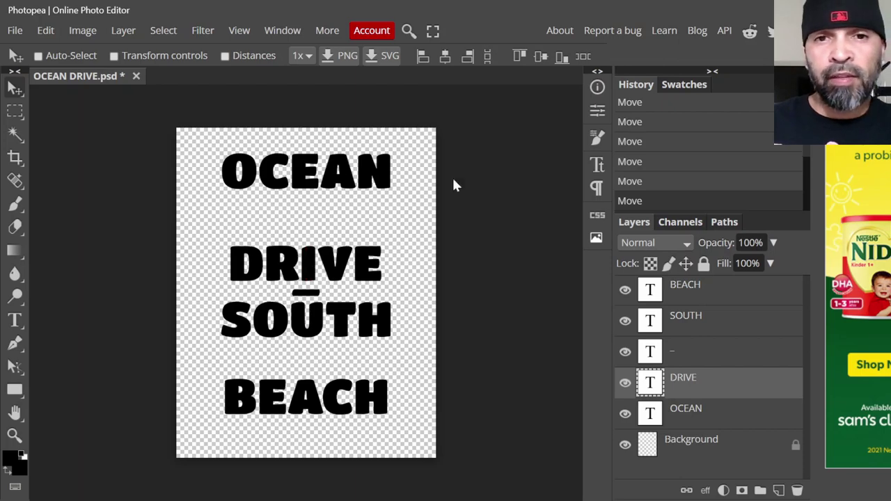
Move the OCEAN layer up near the canvas's top edge and the BEACH layer down near its bottom edge.
{"action": "left_click", "coordinate": [695, 422]}
{"action": "left_click_drag", "start_coordinate": [304, 170], "coordinate": [303, 152]}
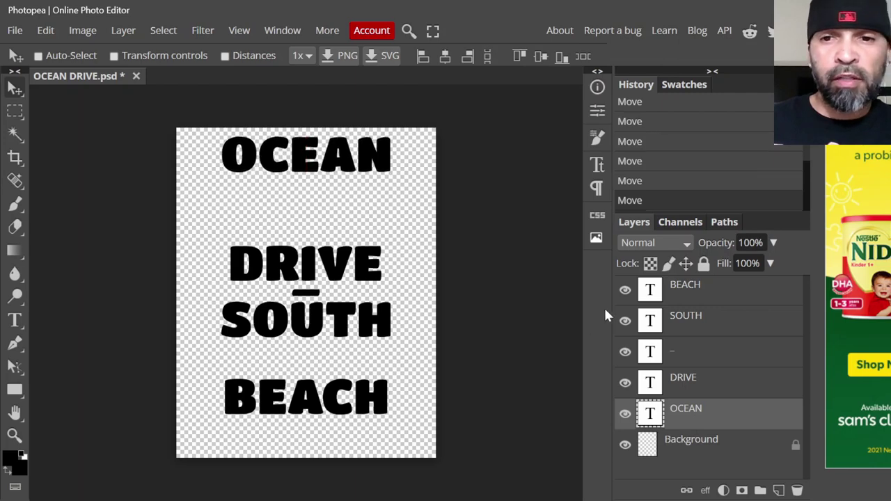
{"action": "left_click", "coordinate": [697, 299]}
{"action": "left_click_drag", "start_coordinate": [317, 409], "coordinate": [313, 440]}
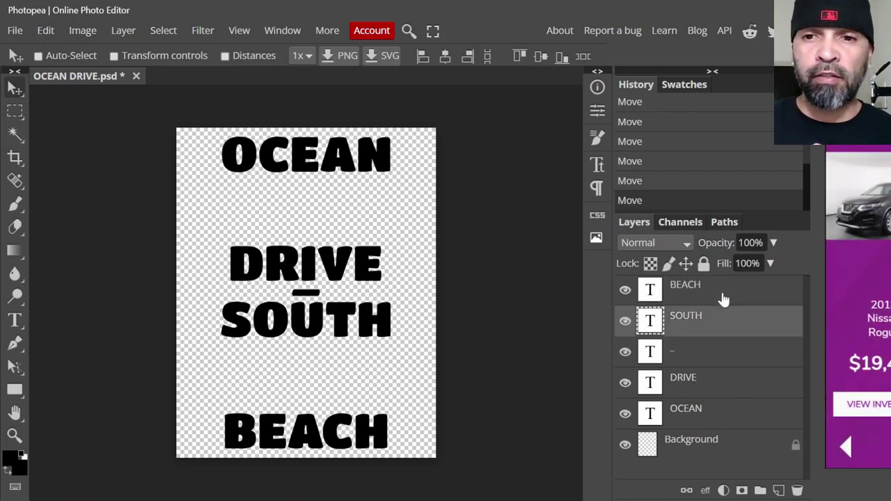
Free-transform the BEACH text to about 149% width and 177% height, so it nearly spans the canvas width.
{"action": "left_click", "coordinate": [725, 319]}
{"action": "left_click", "coordinate": [720, 299]}
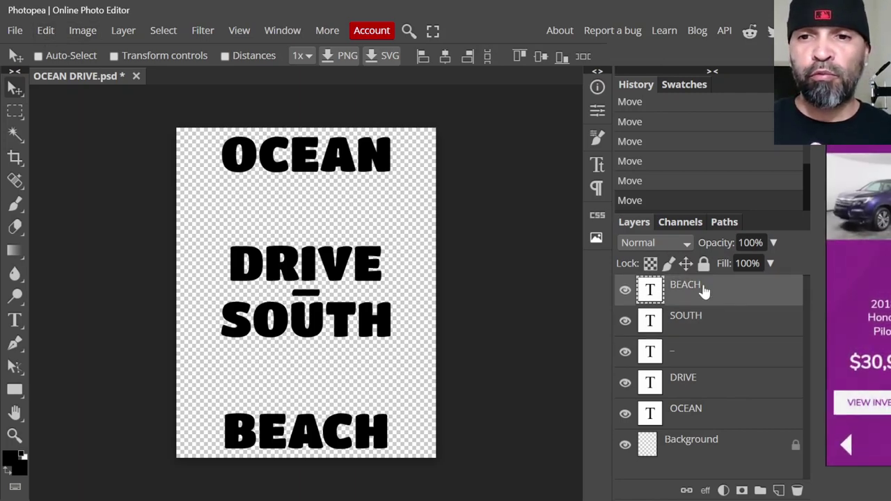
{"action": "left_click", "coordinate": [45, 33]}
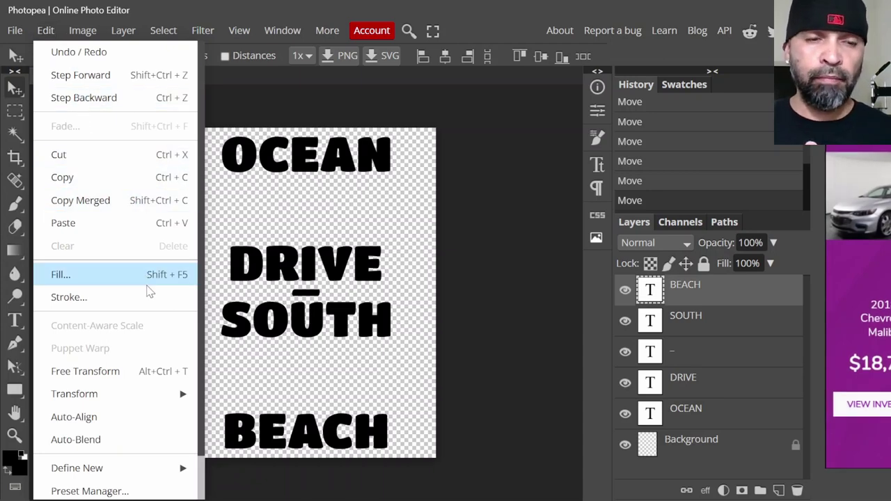
{"action": "left_click", "coordinate": [127, 375]}
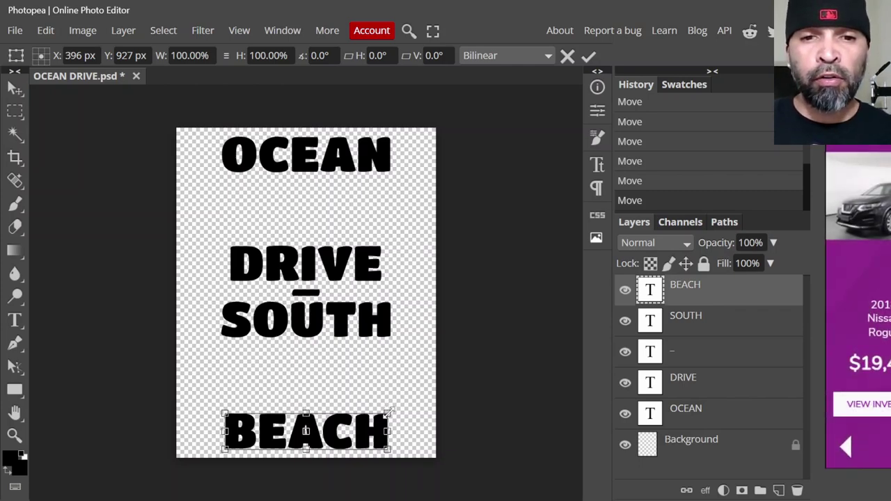
{"action": "left_click_drag", "start_coordinate": [388, 412], "coordinate": [427, 391]}
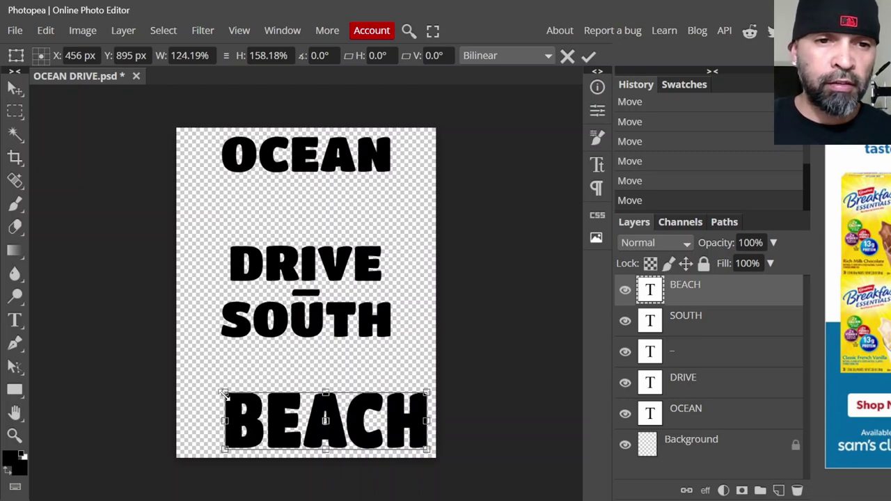
{"action": "left_click_drag", "start_coordinate": [224, 392], "coordinate": [184, 385]}
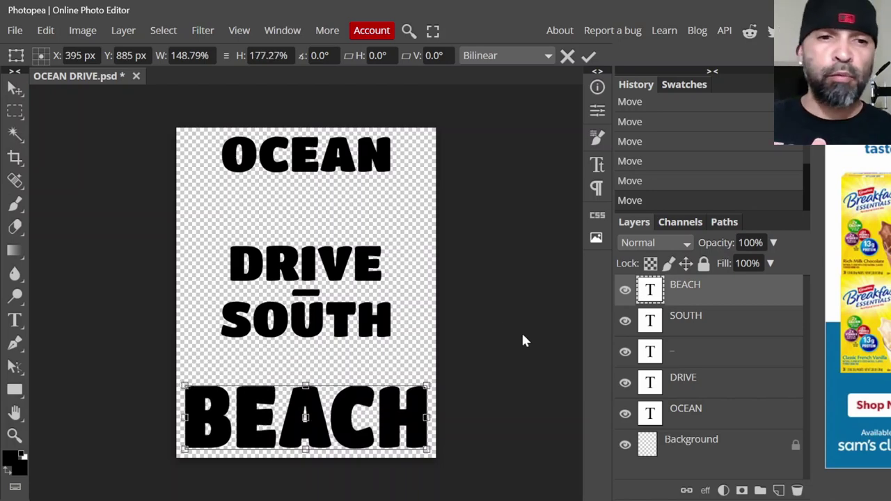
Free-transform the SOUTH text to about 143% width and 200% height, matching BEACH's width and filling the gap above it.
{"action": "left_click", "coordinate": [702, 324]}
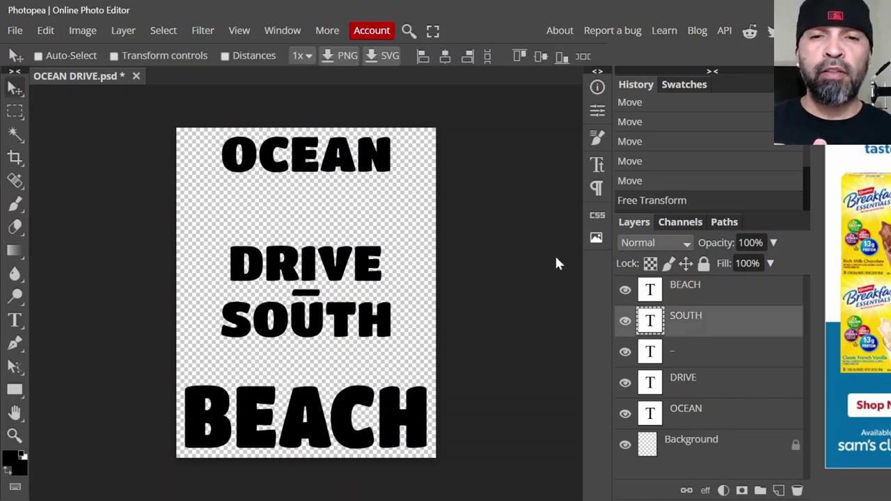
{"action": "left_click", "coordinate": [46, 32]}
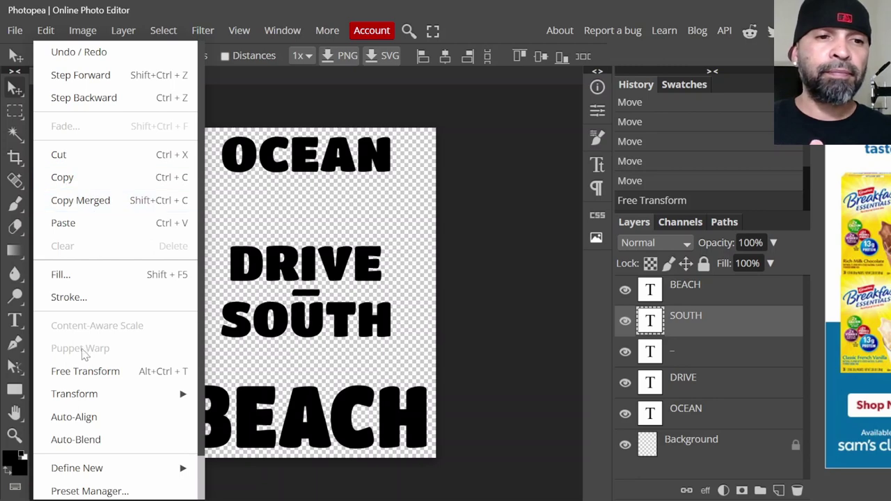
{"action": "left_click", "coordinate": [82, 371]}
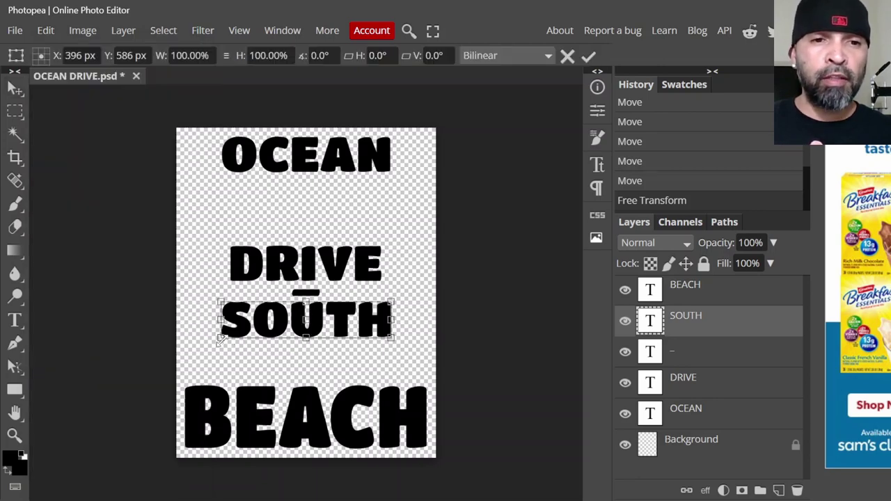
{"action": "left_click_drag", "start_coordinate": [221, 338], "coordinate": [183, 366]}
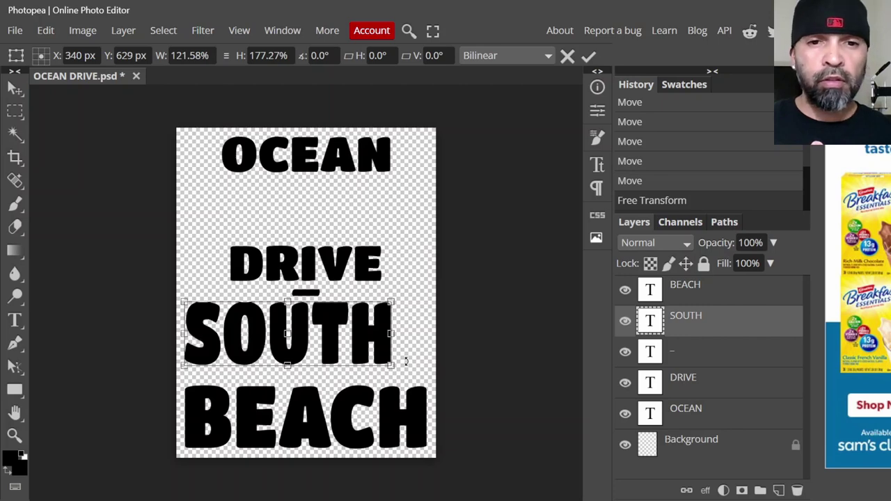
{"action": "left_click_drag", "start_coordinate": [391, 333], "coordinate": [419, 334]}
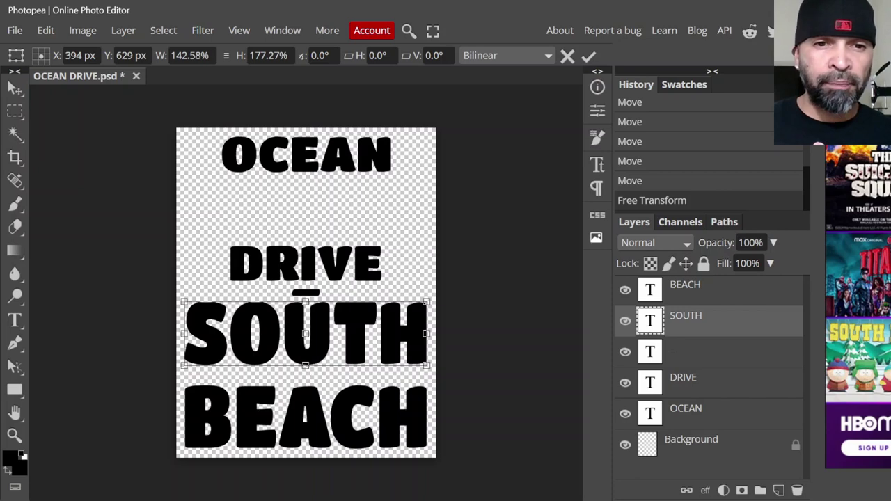
{"action": "left_click_drag", "start_coordinate": [305, 362], "coordinate": [305, 369]}
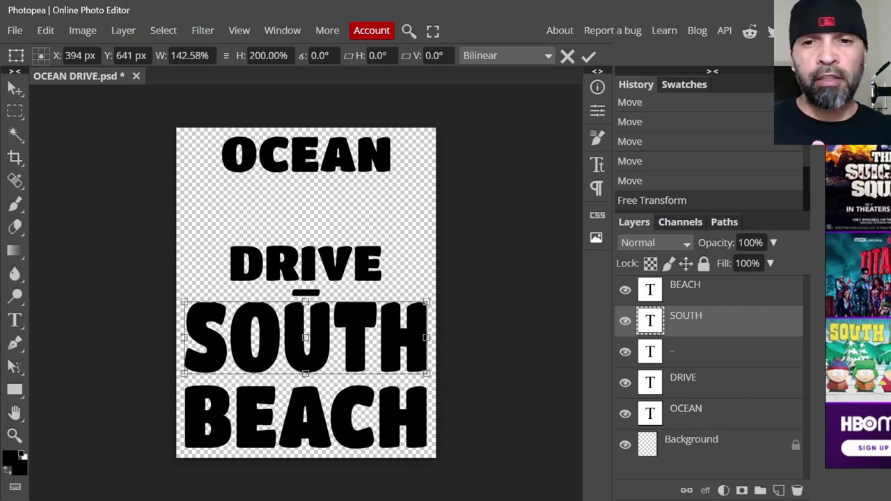
Stretch the dash horizontally to about 854% width with Free Transform, forming a divider line nearly as wide as SOUTH.
{"action": "left_click", "coordinate": [688, 358]}
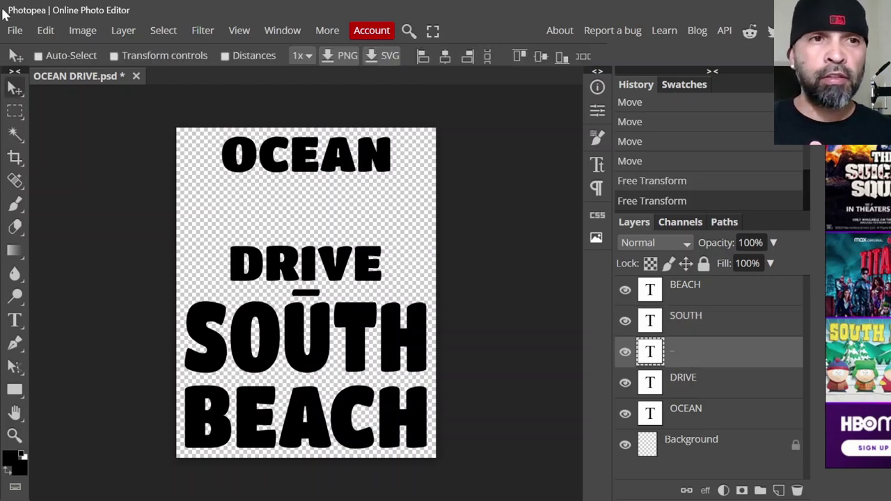
{"action": "left_click", "coordinate": [55, 31]}
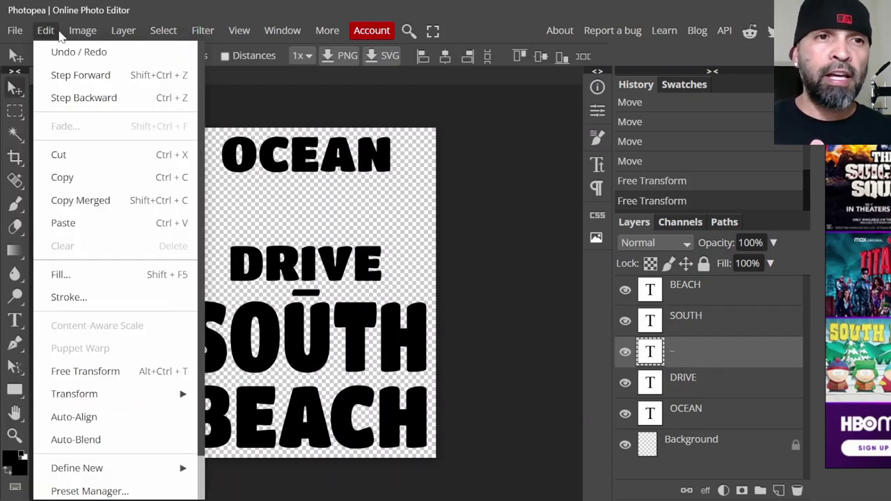
{"action": "left_click", "coordinate": [102, 376]}
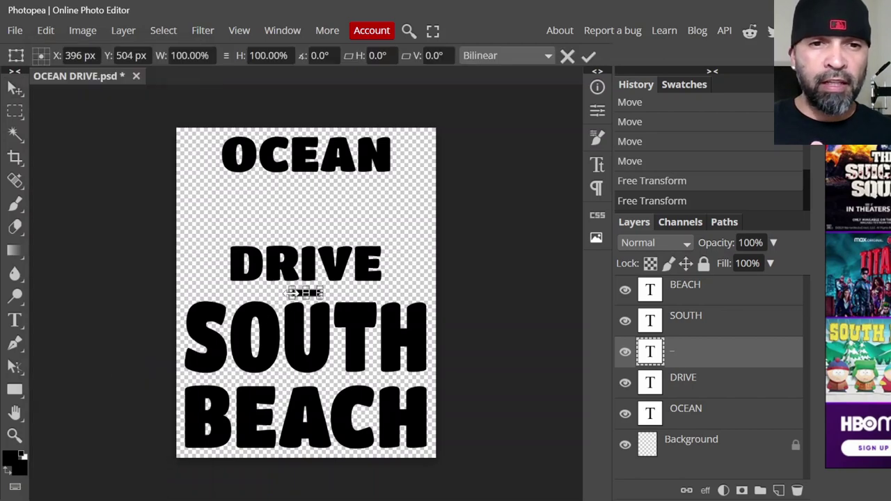
{"action": "left_click_drag", "start_coordinate": [291, 292], "coordinate": [187, 293]}
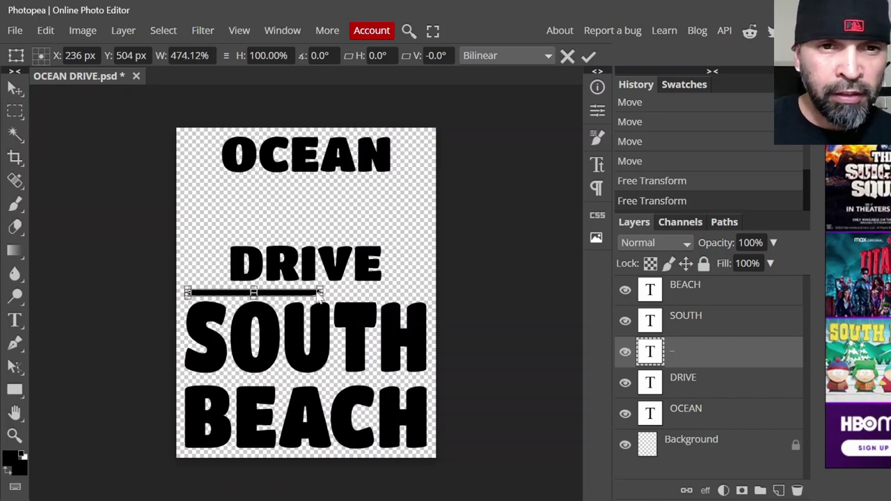
{"action": "left_click_drag", "start_coordinate": [318, 293], "coordinate": [427, 321]}
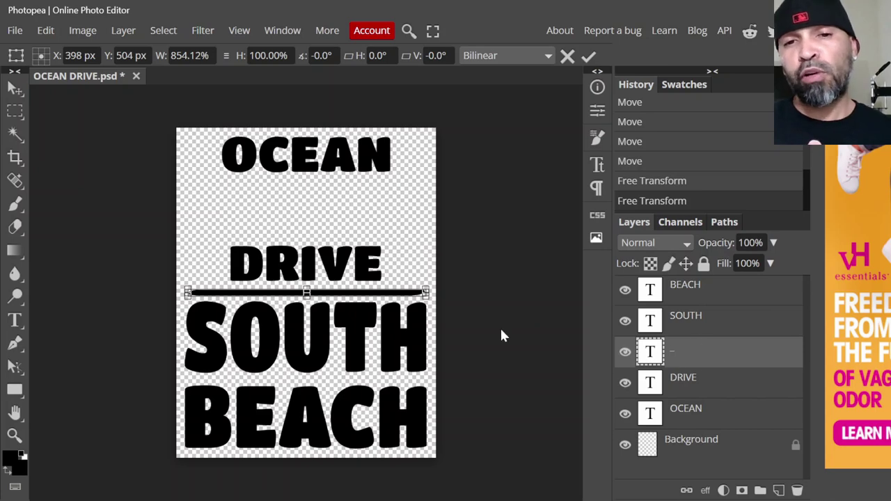
Free-transform the DRIVE text to about 161% width and 161% height, keeping its base just above the divider line.
{"action": "left_click", "coordinate": [701, 392]}
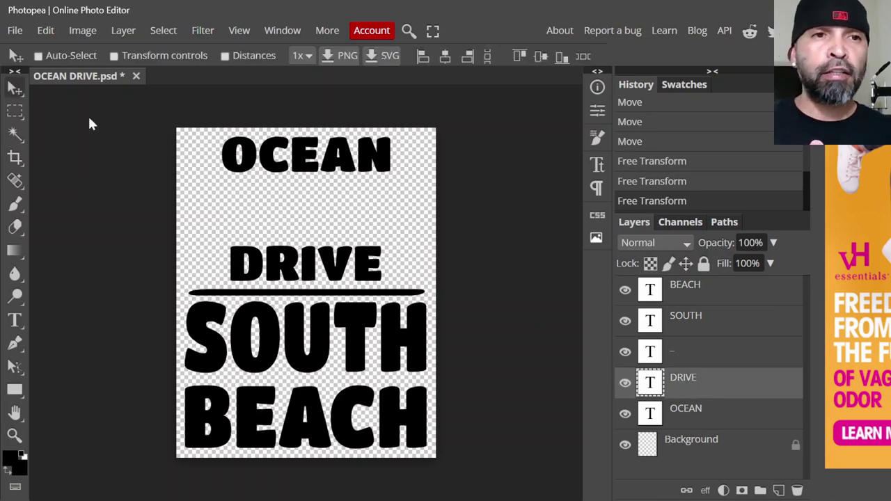
{"action": "left_click", "coordinate": [45, 32]}
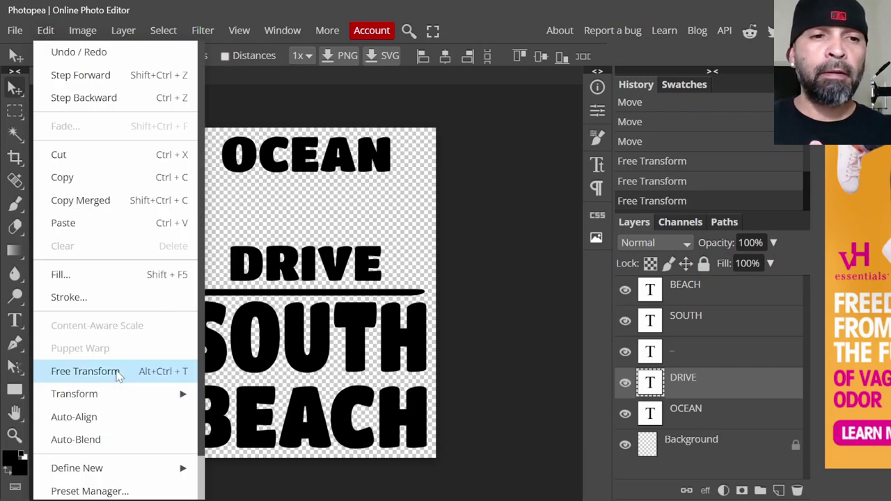
{"action": "key", "text": "alt+ctrl+t"}
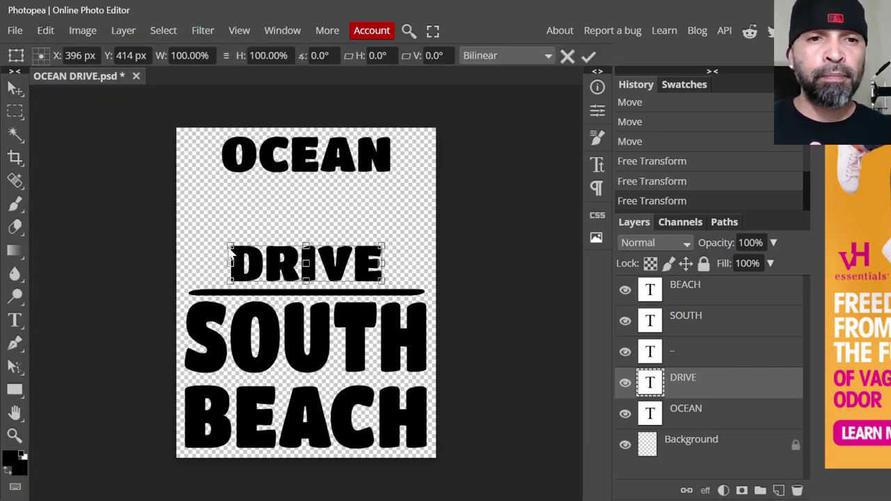
{"action": "left_click_drag", "start_coordinate": [229, 247], "coordinate": [185, 226]}
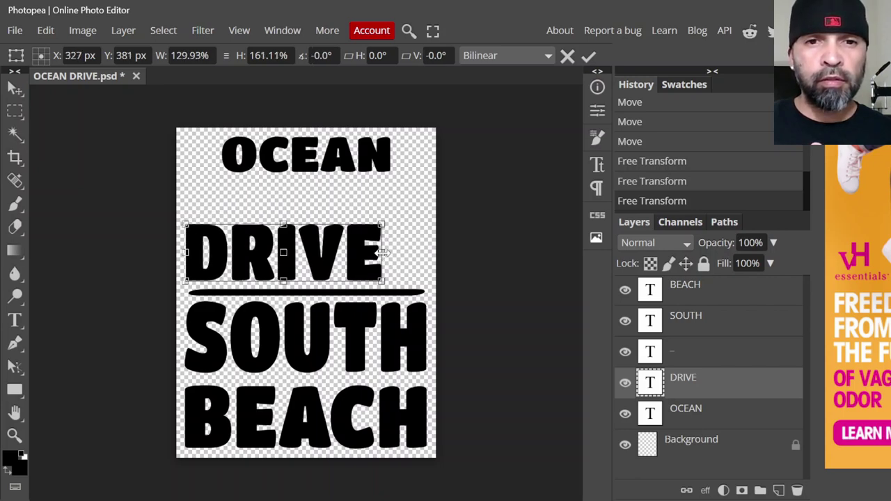
{"action": "left_click_drag", "start_coordinate": [384, 255], "coordinate": [429, 256]}
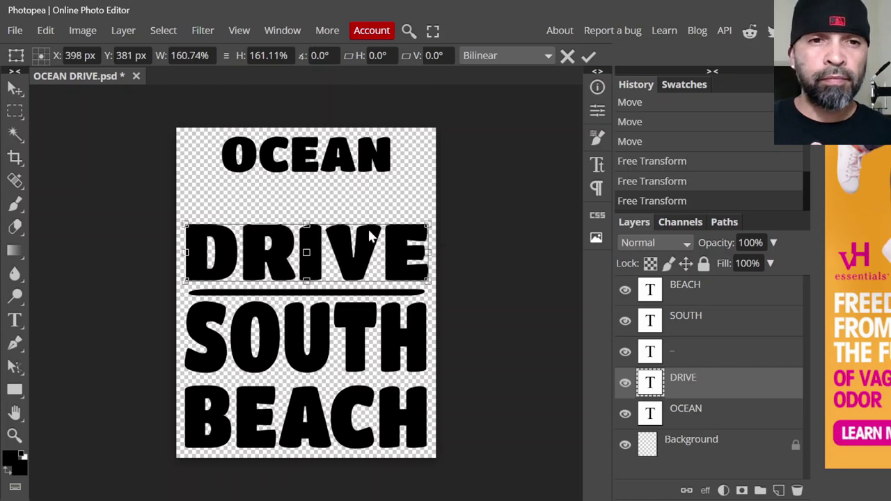
Free-transform the OCEAN text to about 145% width and extend its height down to just above DRIVE.
{"action": "left_click", "coordinate": [706, 417]}
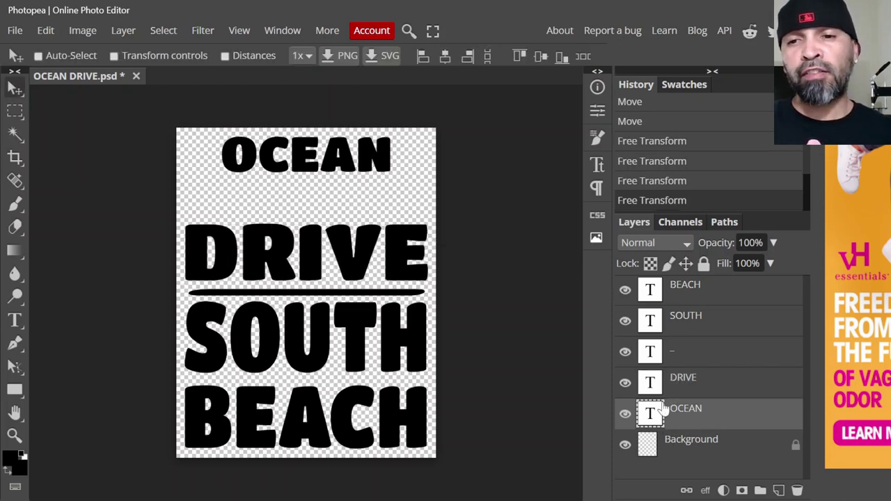
{"action": "left_click", "coordinate": [40, 33]}
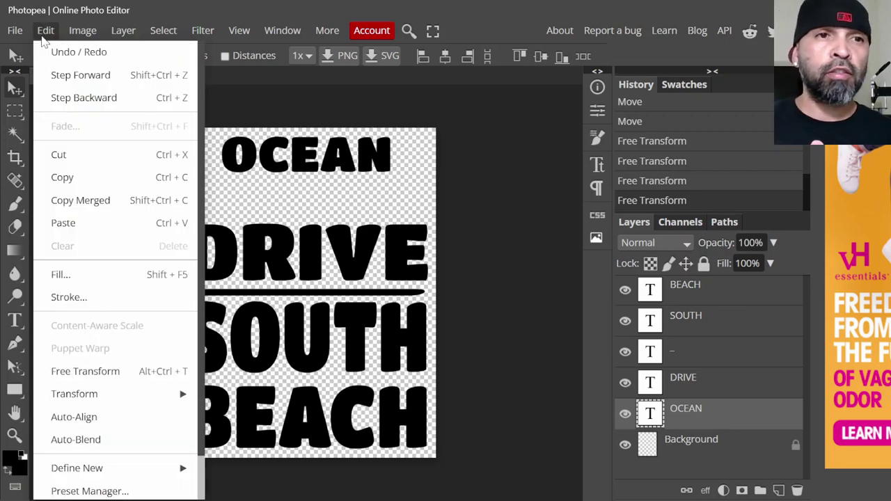
{"action": "left_click", "coordinate": [90, 371]}
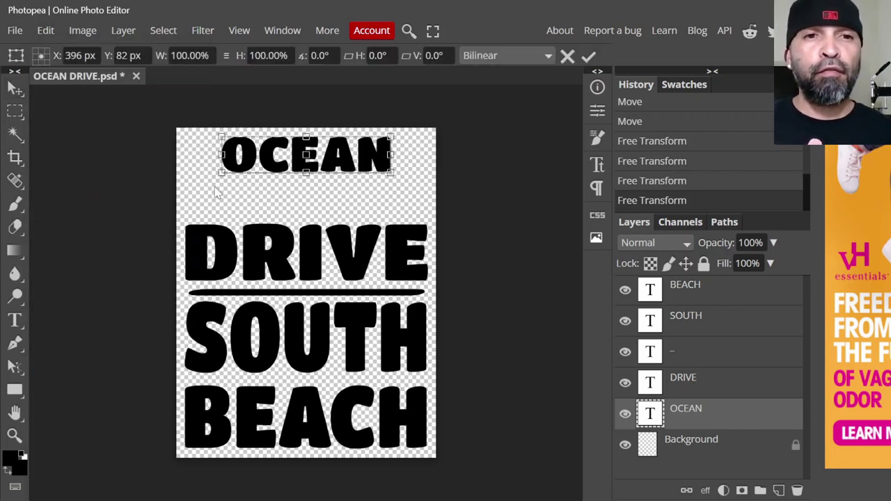
{"action": "left_click_drag", "start_coordinate": [220, 173], "coordinate": [183, 201]}
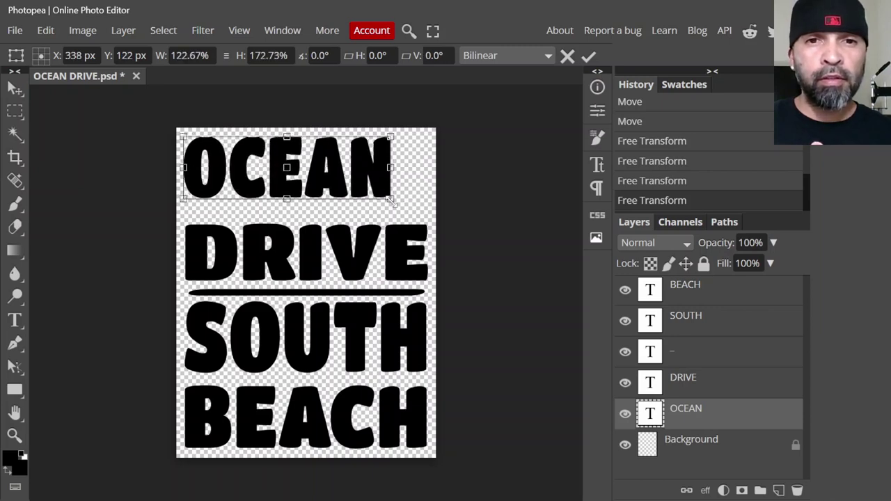
{"action": "left_click_drag", "start_coordinate": [391, 200], "coordinate": [429, 208]}
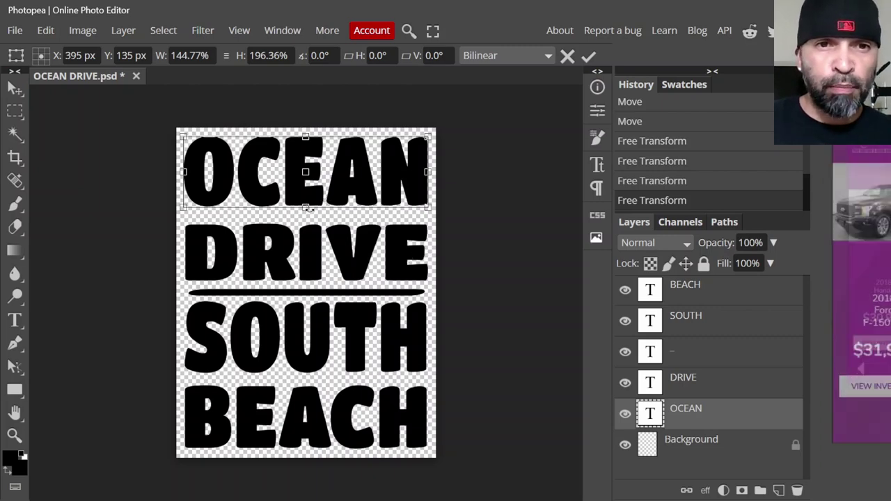
{"action": "left_click_drag", "start_coordinate": [306, 208], "coordinate": [304, 212]}
Stretch the DRIVE text upward to about 116% height with Free Transform, closing the gap below OCEAN.
{"action": "left_click", "coordinate": [693, 391]}
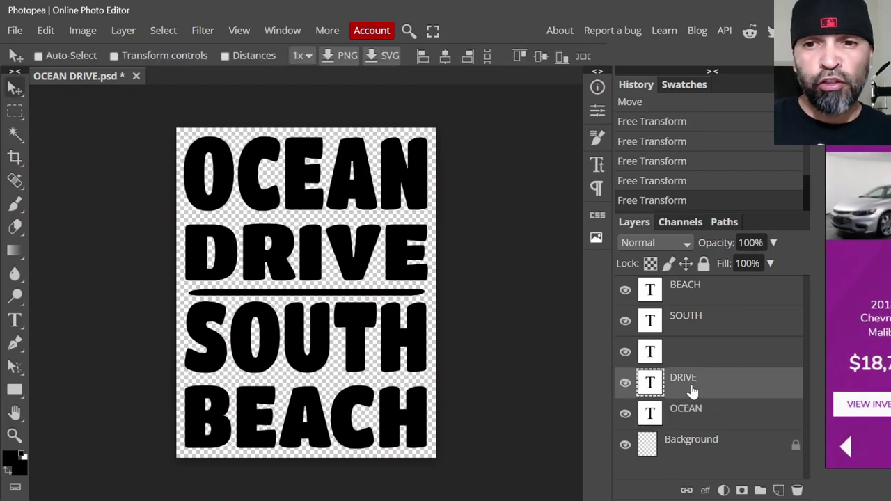
{"action": "left_click", "coordinate": [46, 30]}
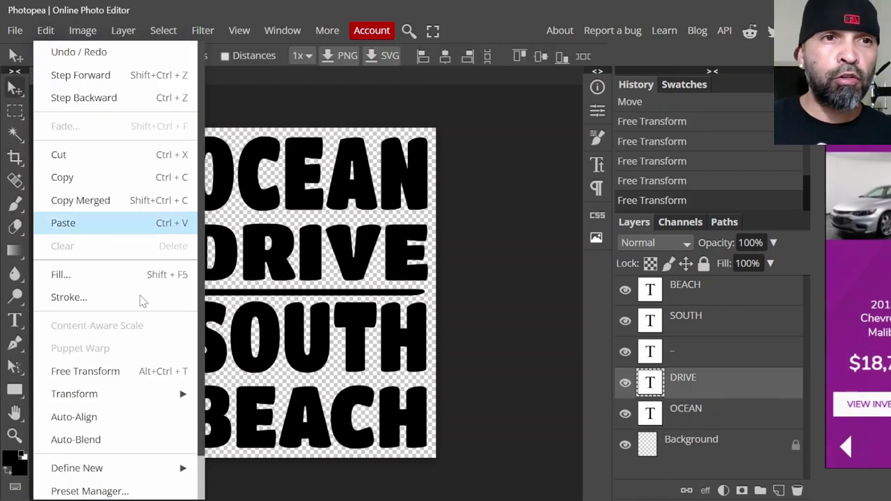
{"action": "left_click", "coordinate": [142, 367]}
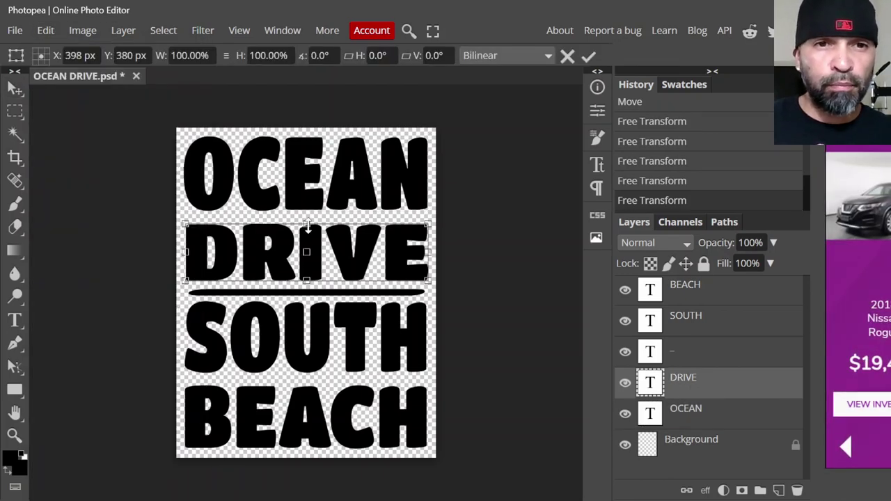
{"action": "left_click_drag", "start_coordinate": [307, 224], "coordinate": [306, 215]}
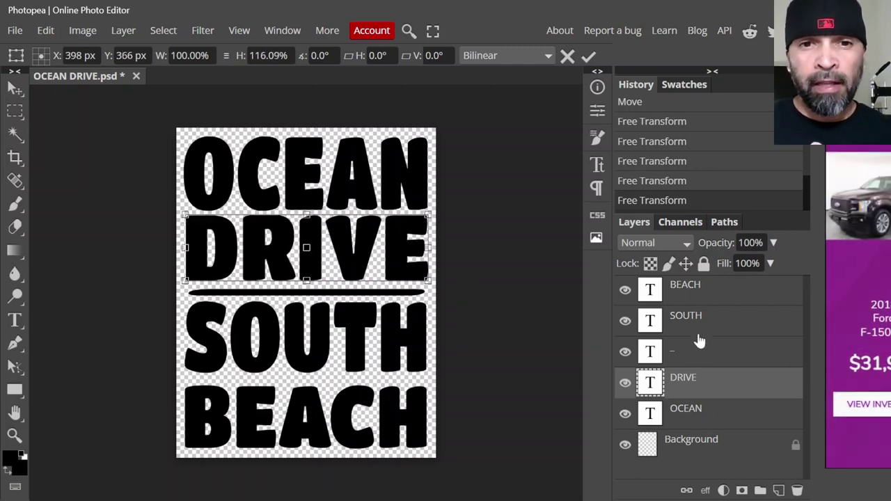
{"action": "left_click", "coordinate": [693, 355]}
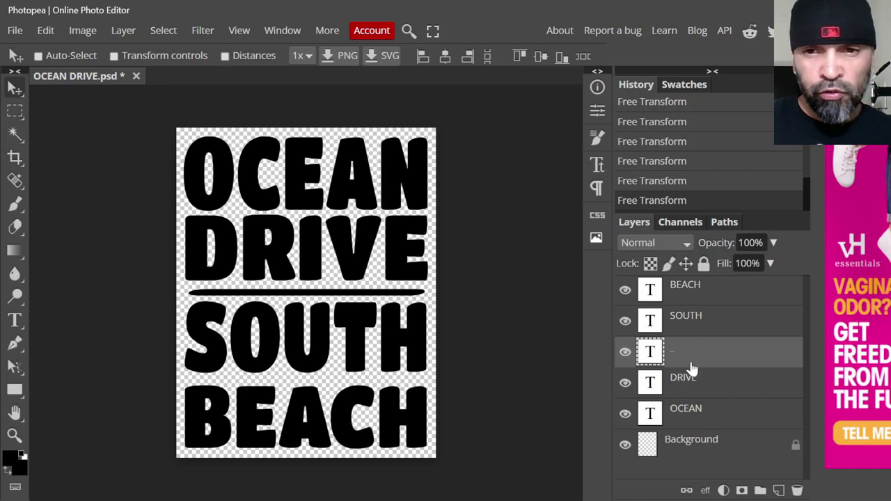
Stretch the BEACH text upward to about 112% height with Free Transform, closing the gap below SOUTH.
{"action": "left_click", "coordinate": [707, 325]}
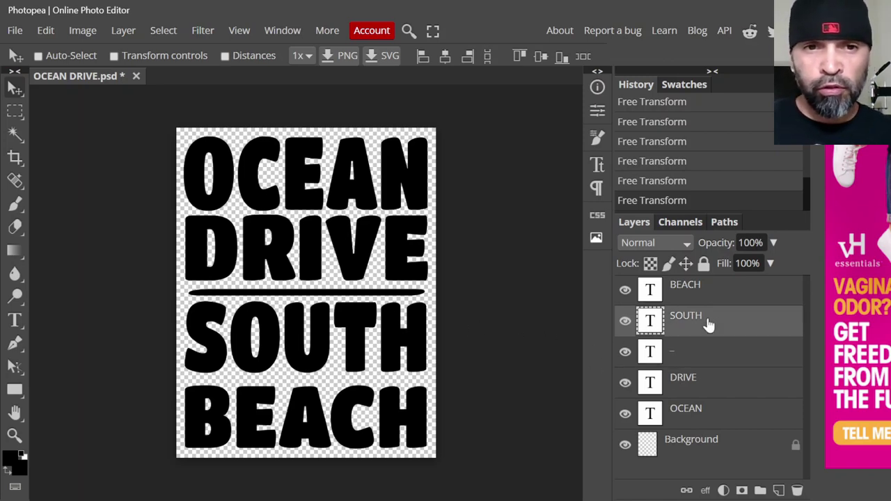
{"action": "left_click", "coordinate": [704, 295]}
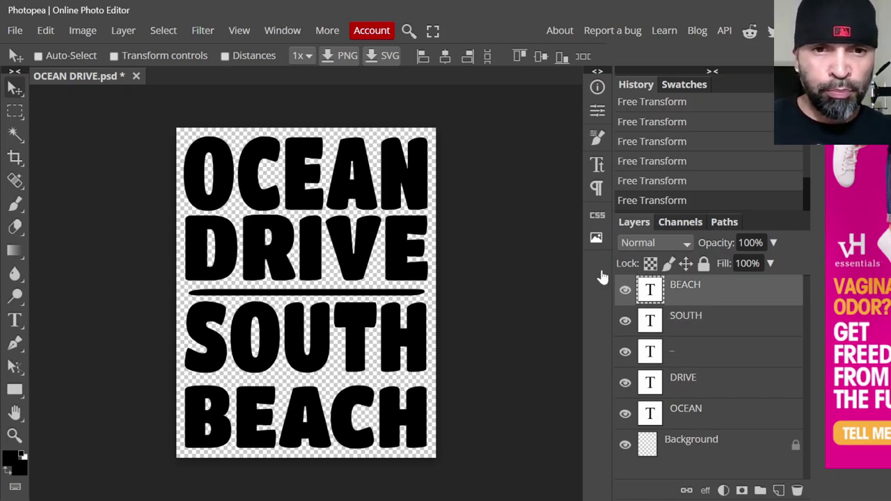
{"action": "left_click", "coordinate": [45, 31]}
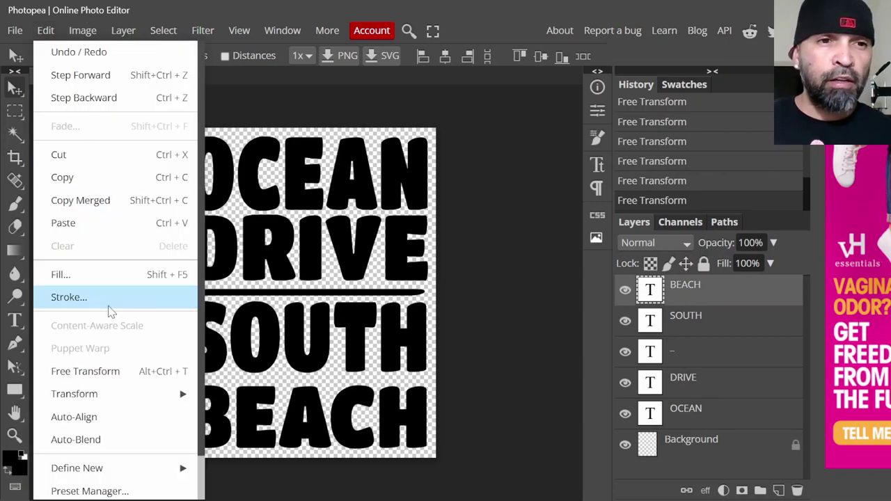
{"action": "left_click", "coordinate": [84, 371]}
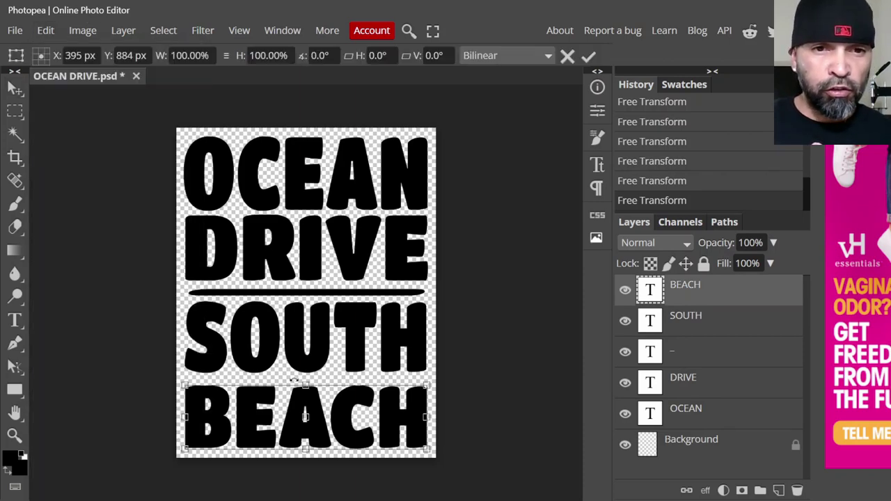
{"action": "left_click_drag", "start_coordinate": [306, 385], "coordinate": [305, 376]}
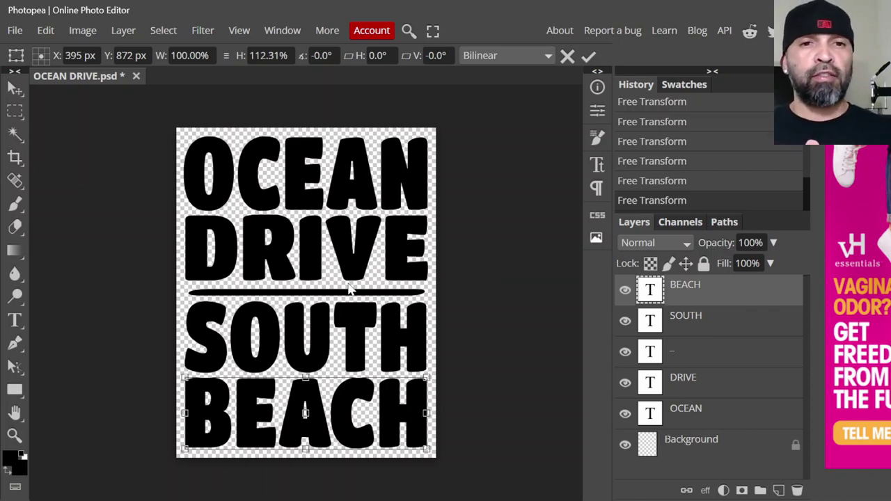
Export the design as a PNG at 792 × 1008 px and 100% quality, and save the file.
{"action": "left_click", "coordinate": [15, 31]}
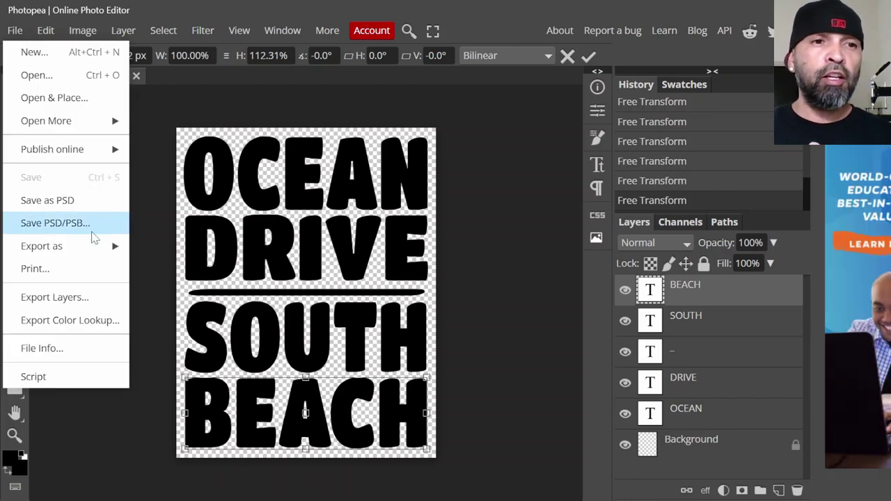
{"action": "mouse_move", "coordinate": [80, 250]}
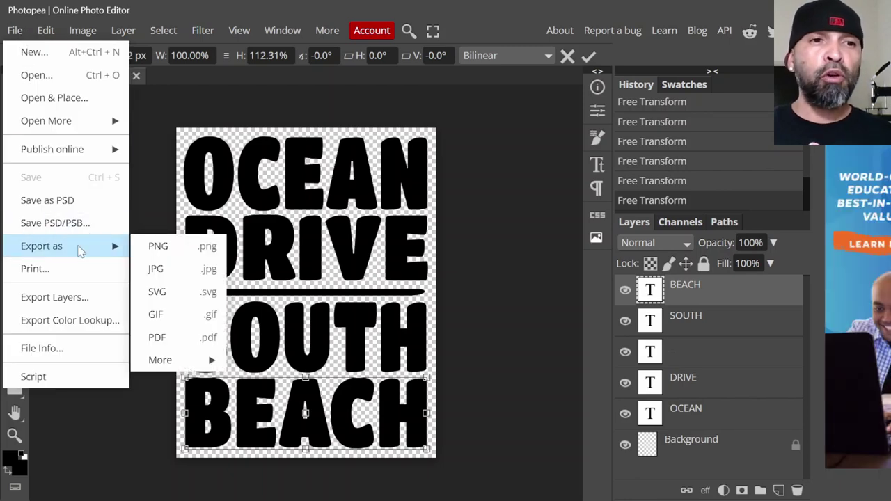
{"action": "left_click", "coordinate": [171, 250]}
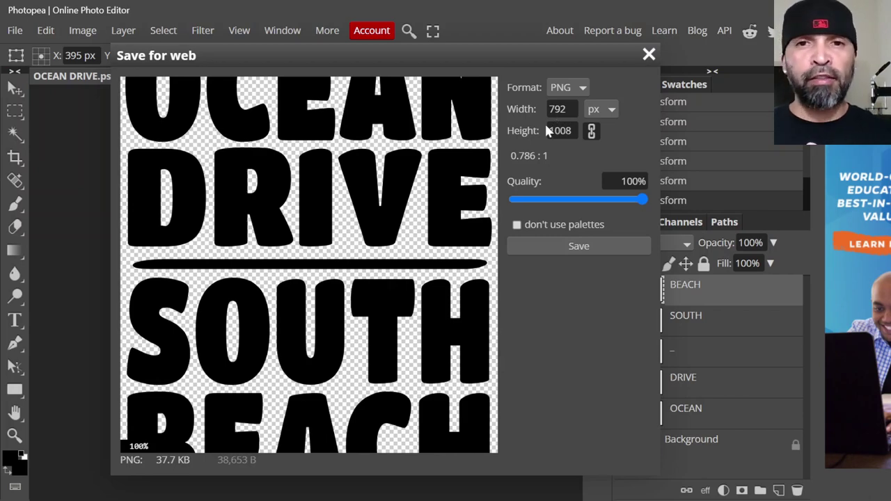
{"action": "left_click", "coordinate": [579, 246]}
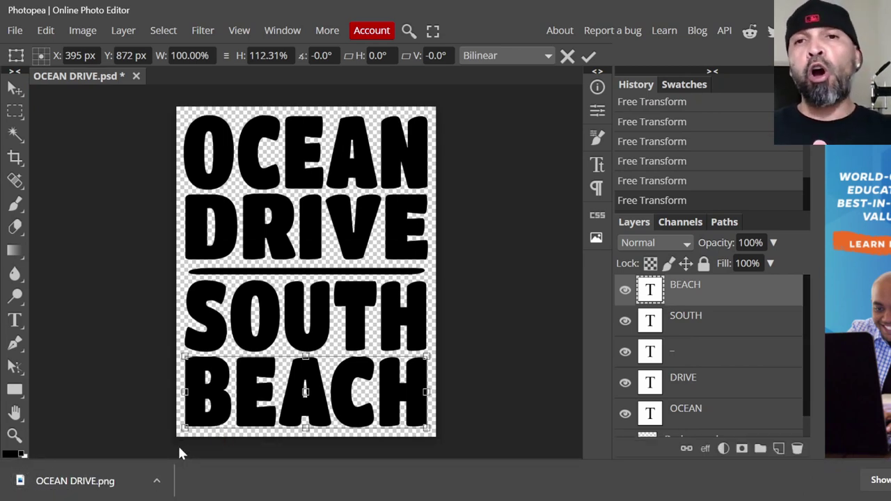
Create a new project named OCEAN DRIVE PIC, 11 by 14 inches at 72 DPI with a transparent background.
{"action": "left_click", "coordinate": [15, 31]}
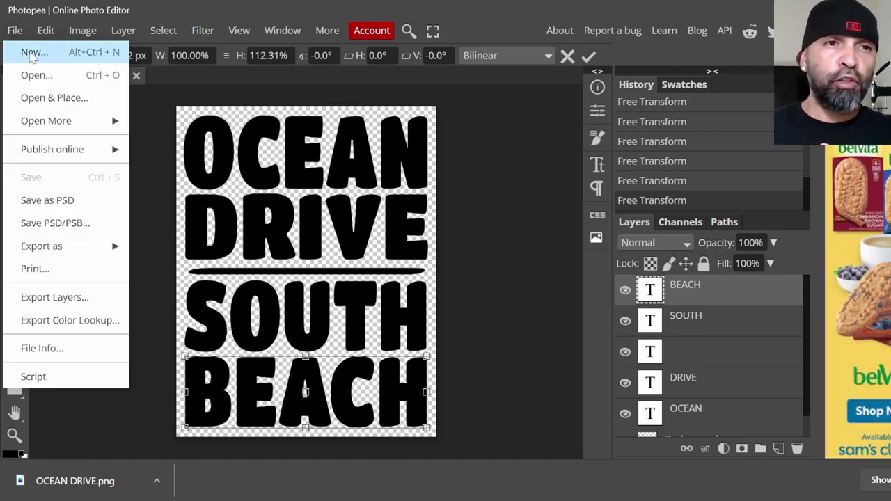
{"action": "left_click", "coordinate": [31, 53]}
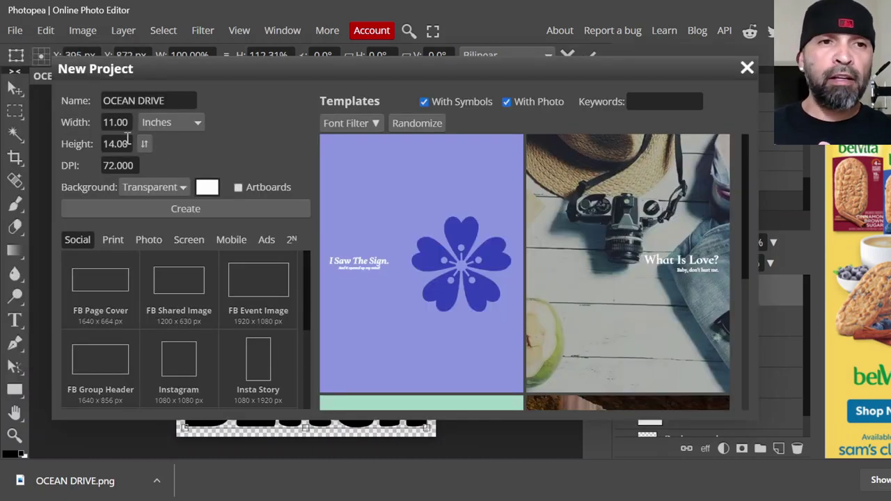
{"action": "left_click", "coordinate": [178, 101]}
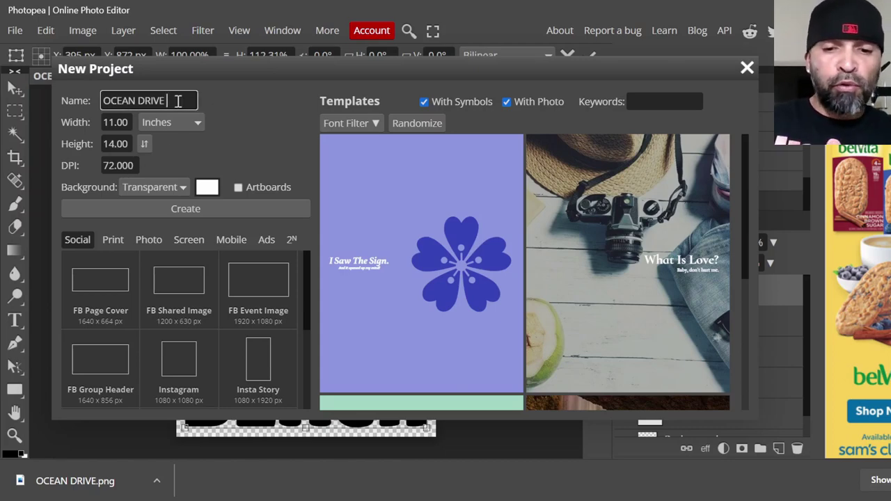
{"action": "type", "text": "PIC"}
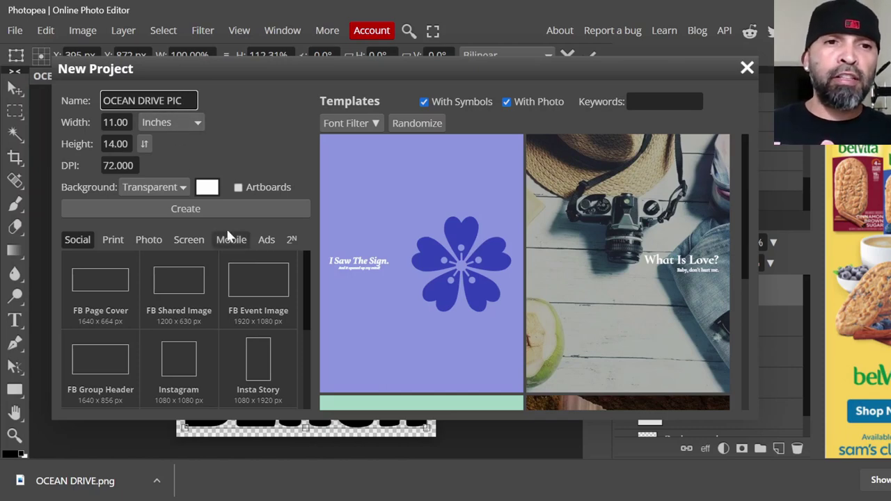
{"action": "left_click", "coordinate": [217, 212]}
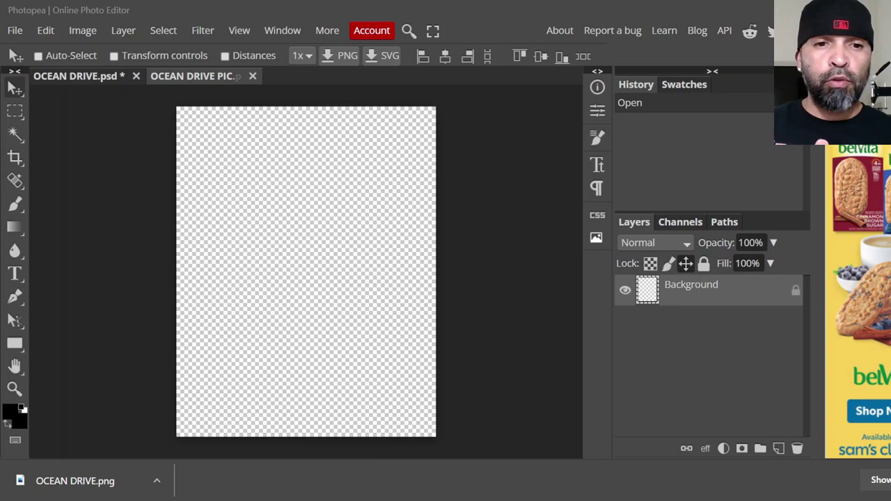
Switch to the Chrome window with the new tab and search Google Images for "ocean drive miami".
{"action": "key", "text": "alt+Tab"}
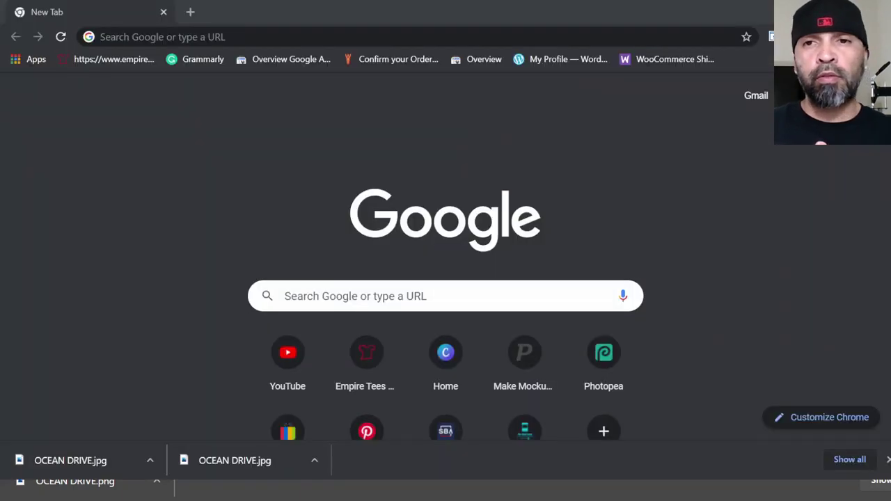
{"action": "key", "text": "ctrl+l"}
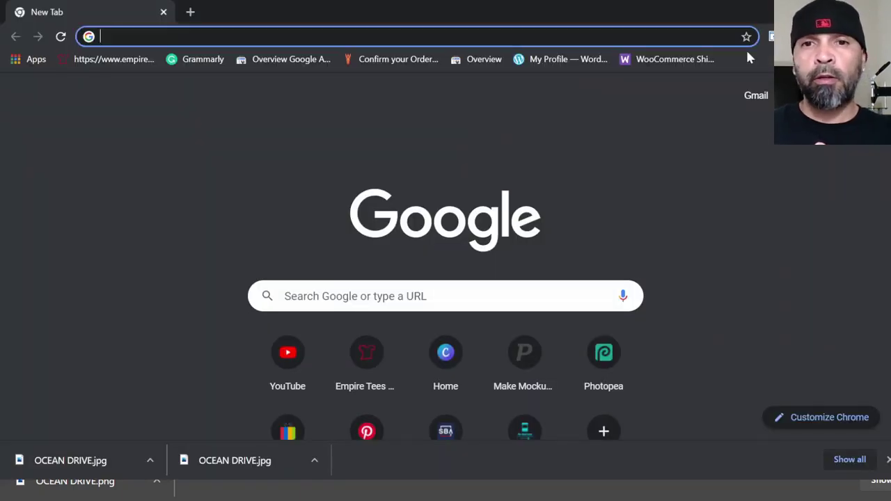
{"action": "left_click", "coordinate": [445, 301]}
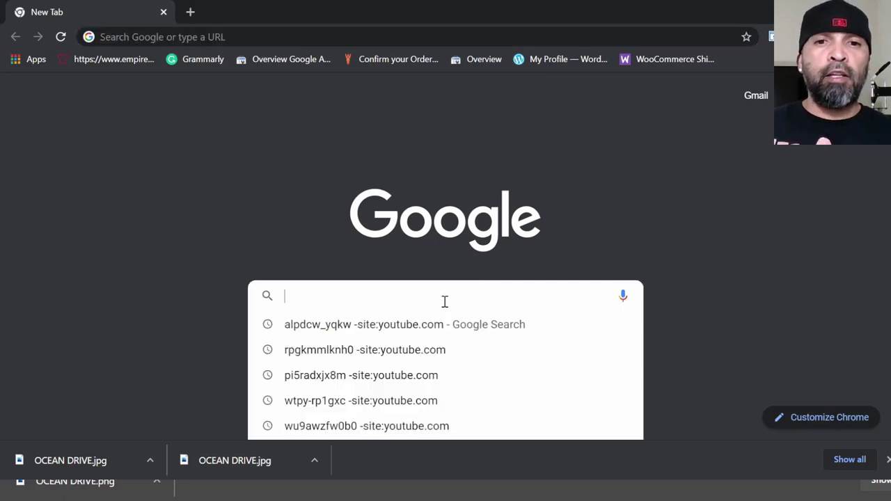
{"action": "type", "text": "OCE"}
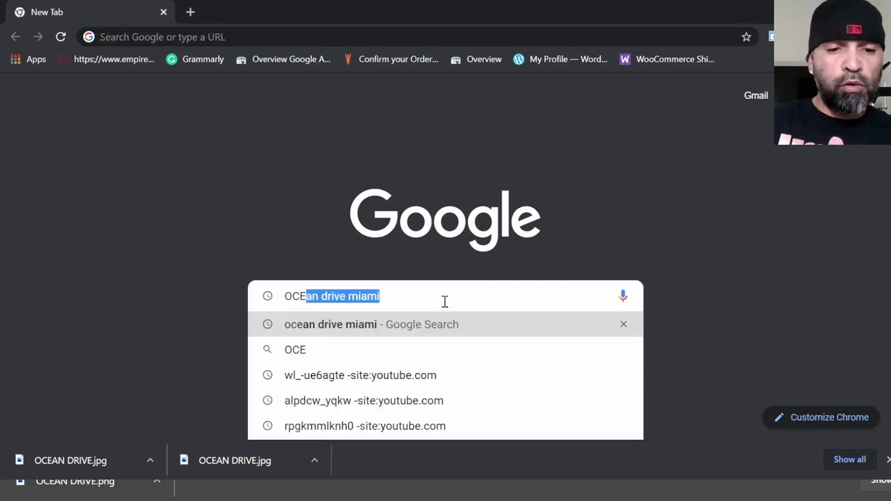
{"action": "type", "text": "AN DRIVE"}
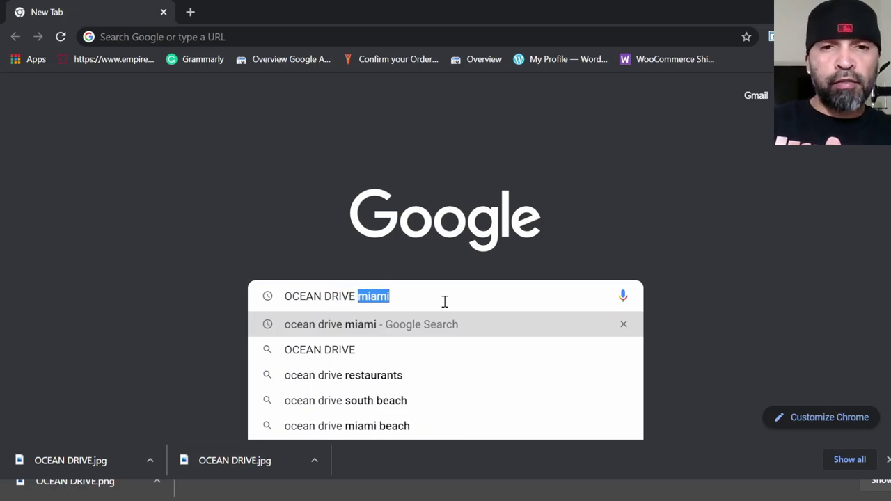
{"action": "key", "text": "Return"}
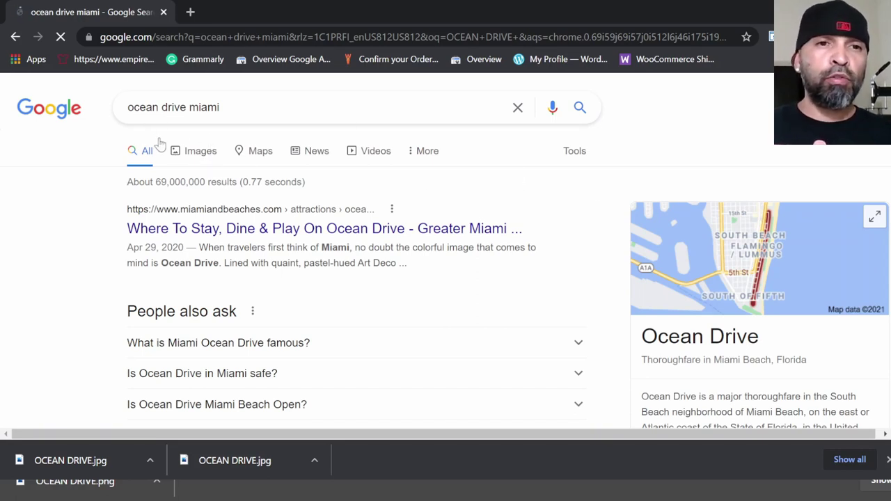
{"action": "left_click", "coordinate": [203, 153]}
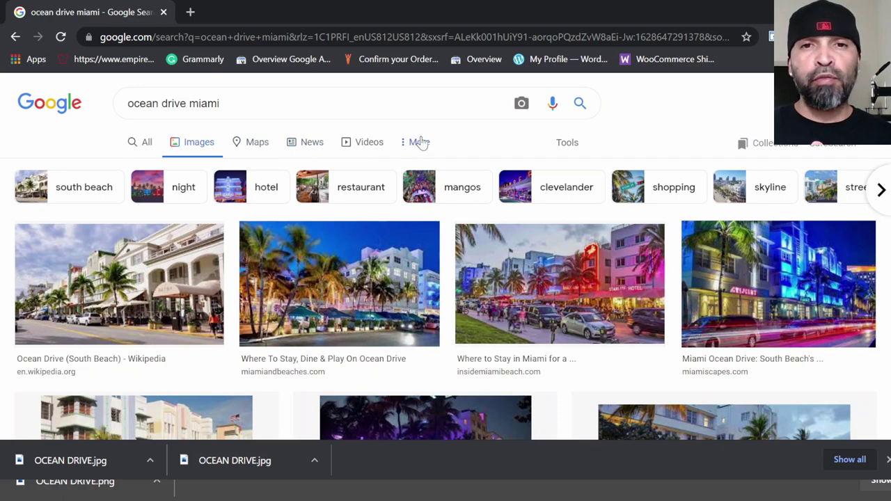
Filter the image results to Large size only.
{"action": "left_click", "coordinate": [567, 143]}
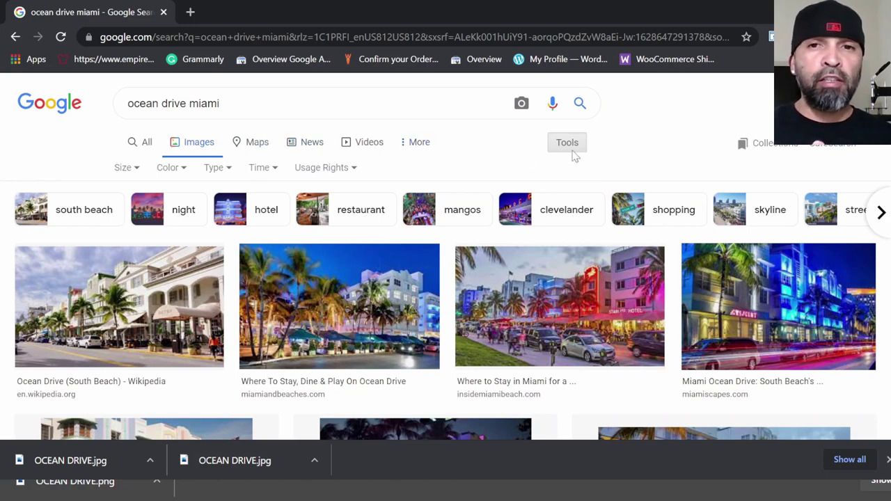
{"action": "left_click", "coordinate": [137, 174]}
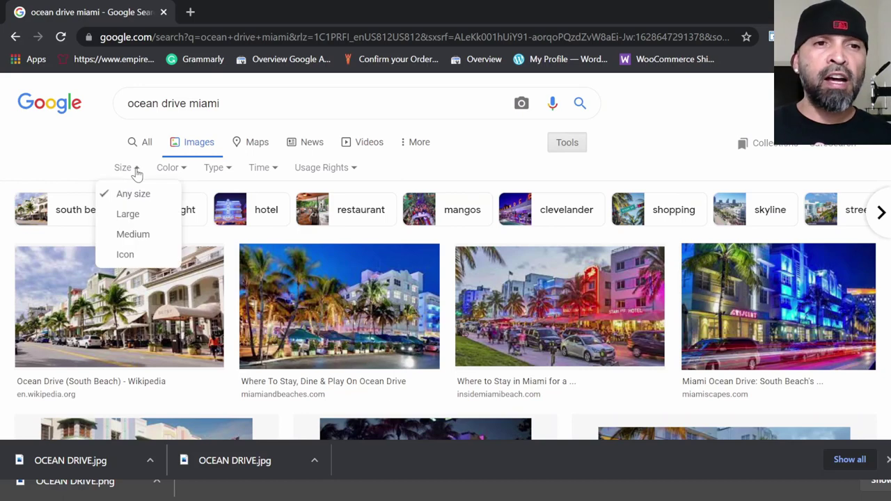
{"action": "left_click", "coordinate": [134, 216]}
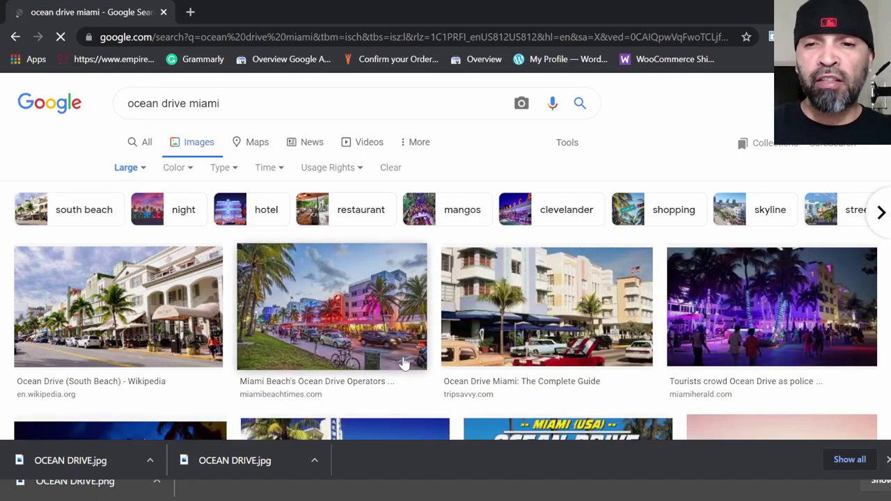
Browse the large image results and preview the "Where To Stay, Dine & Play On Ocean Drive" night photo.
{"action": "scroll", "coordinate": [499, 327], "scroll_direction": "down", "scroll_amount": 1}
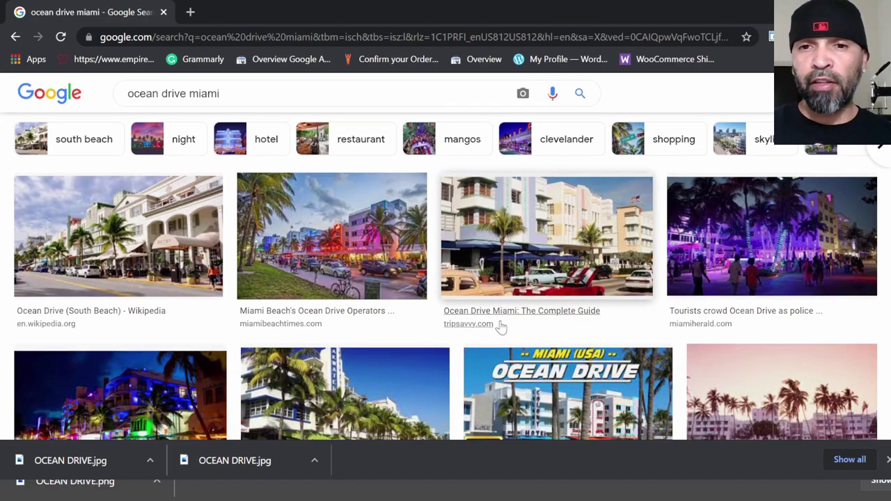
{"action": "scroll", "coordinate": [500, 327], "scroll_direction": "down", "scroll_amount": 1}
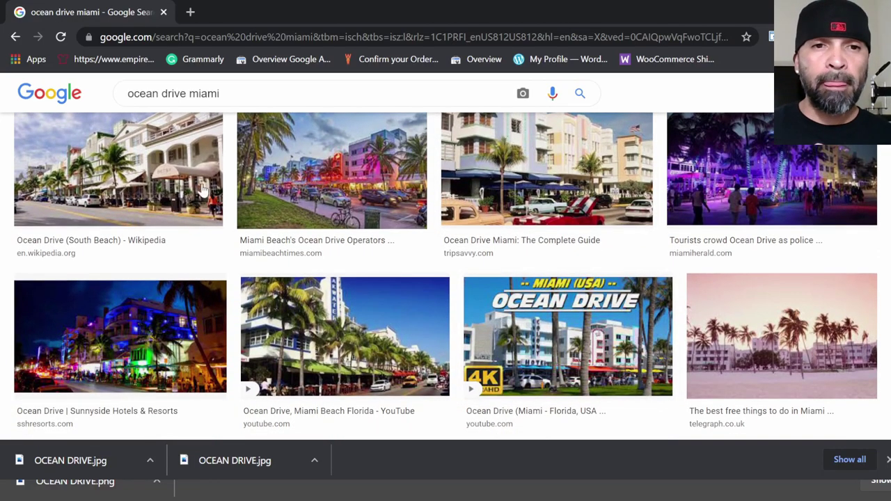
{"action": "scroll", "coordinate": [300, 292], "scroll_direction": "down", "scroll_amount": 1}
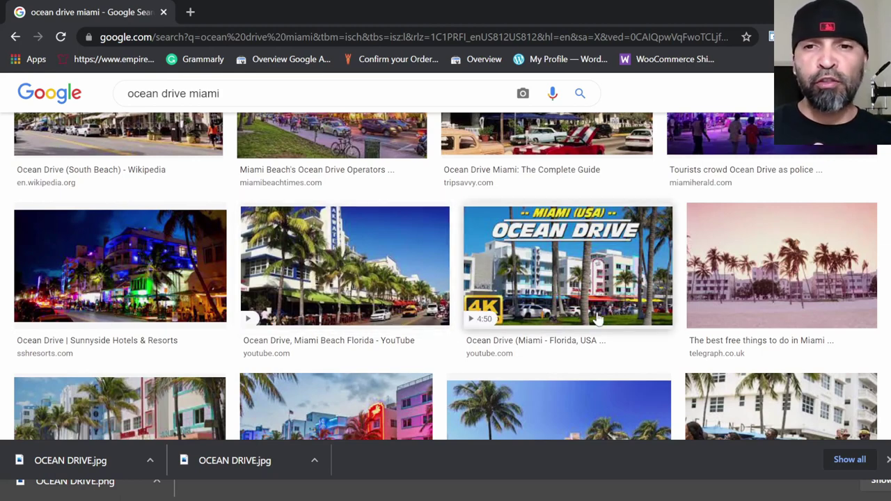
{"action": "scroll", "coordinate": [426, 338], "scroll_direction": "down", "scroll_amount": 2}
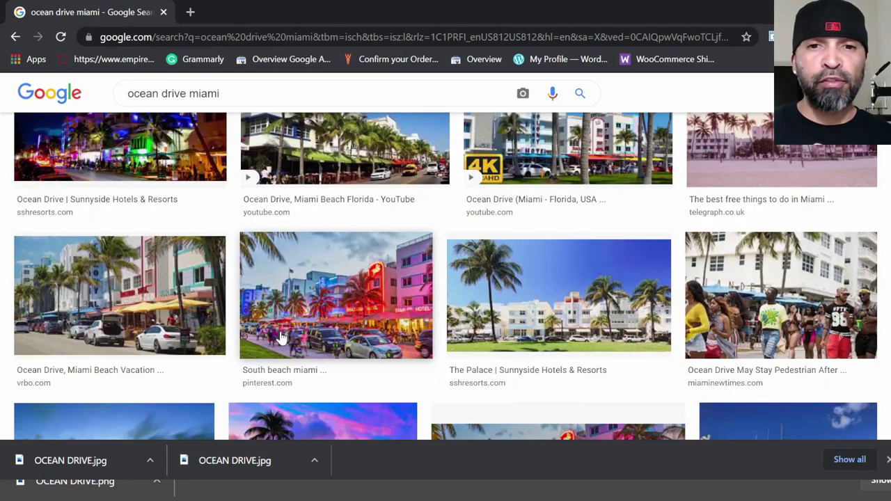
{"action": "scroll", "coordinate": [598, 350], "scroll_direction": "down", "scroll_amount": 2}
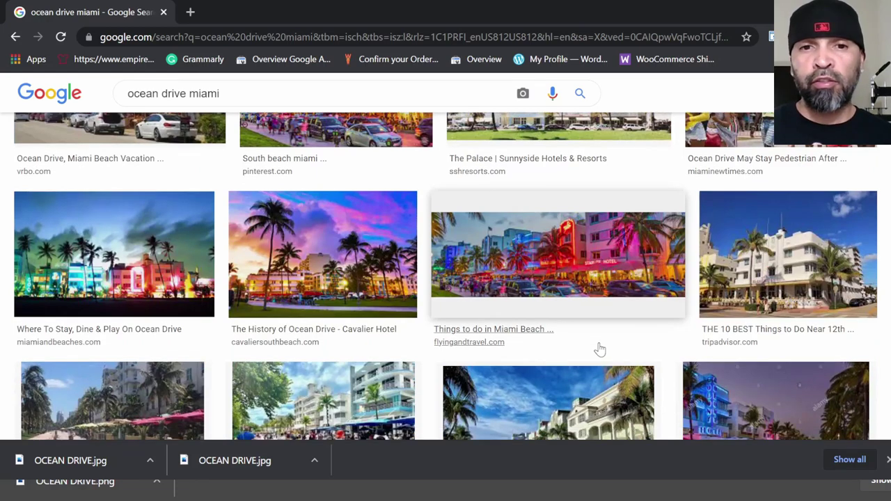
{"action": "left_click", "coordinate": [144, 277]}
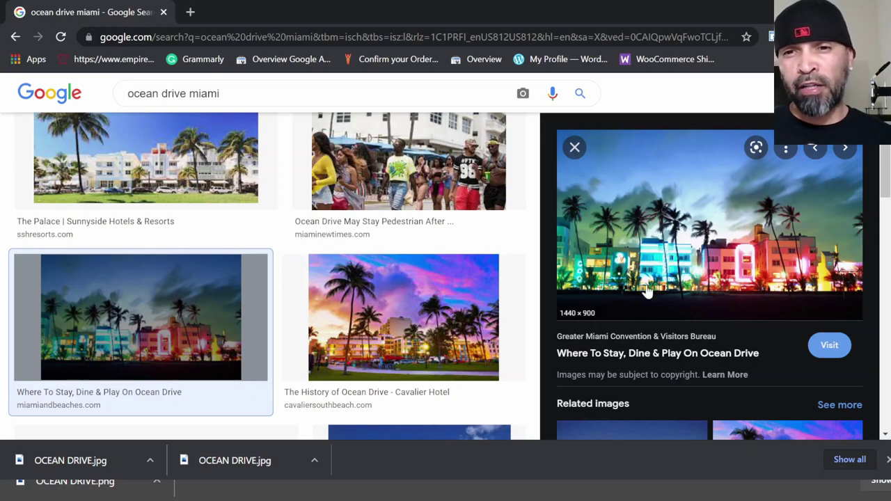
{"action": "left_click", "coordinate": [574, 147]}
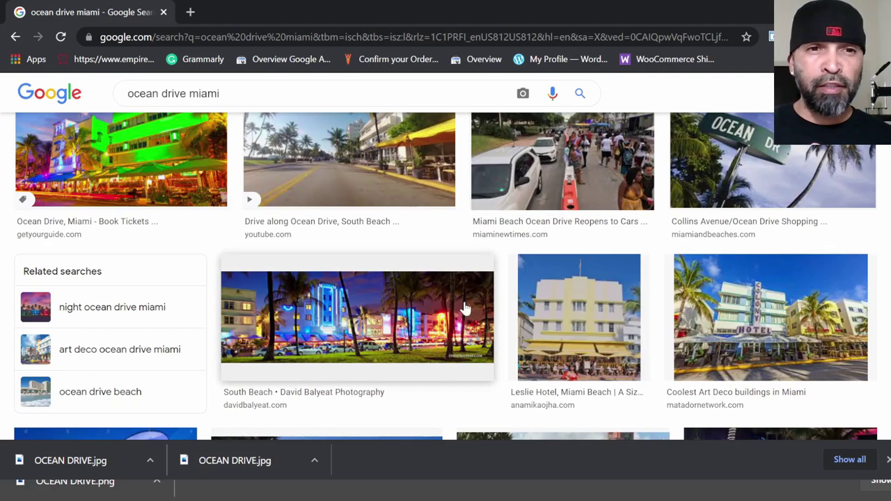
Find the purple-sunset neon skyline photo from TripSavvy further down the image results and open its preview.
{"action": "scroll", "coordinate": [465, 308], "scroll_direction": "up", "scroll_amount": 4}
{"action": "scroll", "coordinate": [465, 308], "scroll_direction": "up", "scroll_amount": 4}
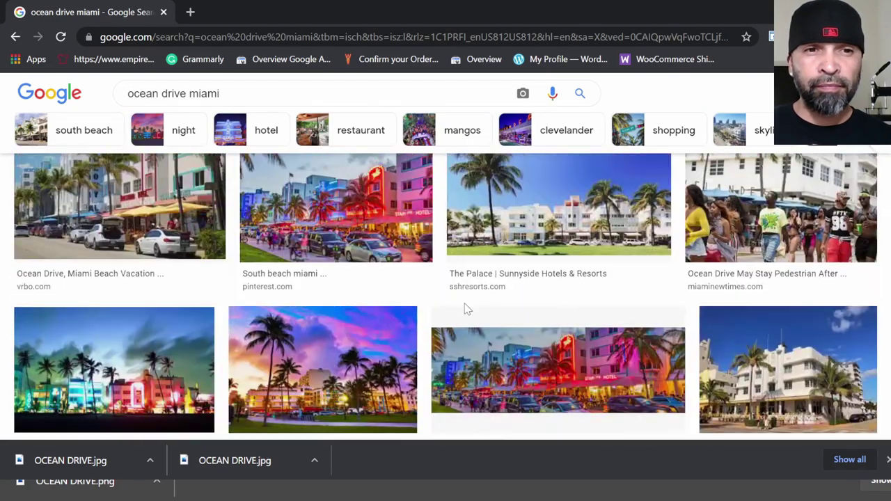
{"action": "scroll", "coordinate": [465, 309], "scroll_direction": "down", "scroll_amount": 1}
{"action": "scroll", "coordinate": [451, 304], "scroll_direction": "down", "scroll_amount": 1}
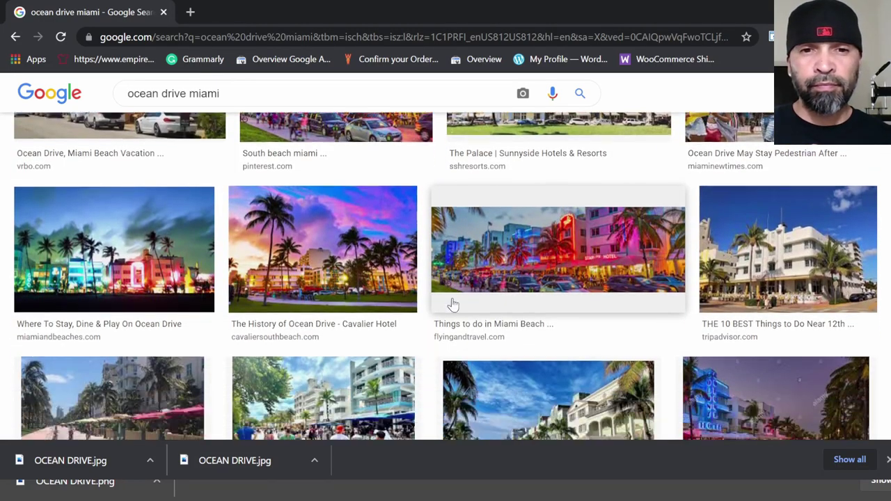
{"action": "scroll", "coordinate": [451, 304], "scroll_direction": "down", "scroll_amount": 4}
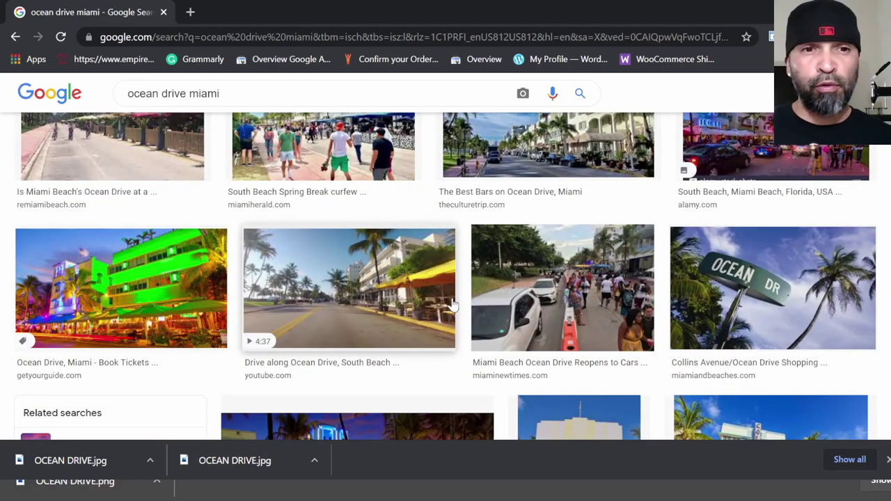
{"action": "scroll", "coordinate": [451, 304], "scroll_direction": "down", "scroll_amount": 2}
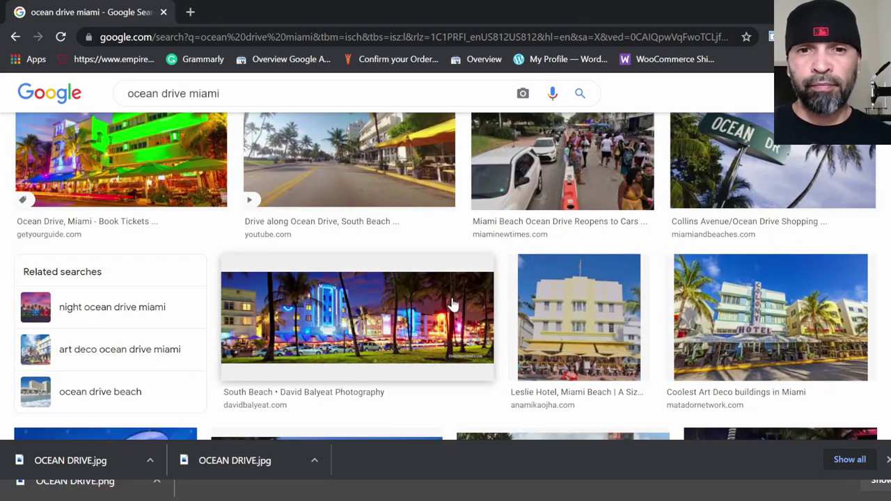
{"action": "scroll", "coordinate": [451, 304], "scroll_direction": "down", "scroll_amount": 3}
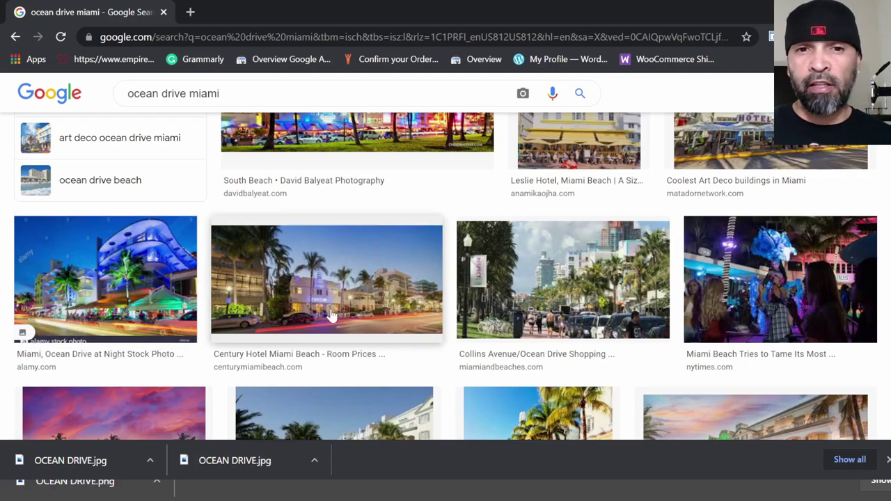
{"action": "scroll", "coordinate": [726, 302], "scroll_direction": "down", "scroll_amount": 2}
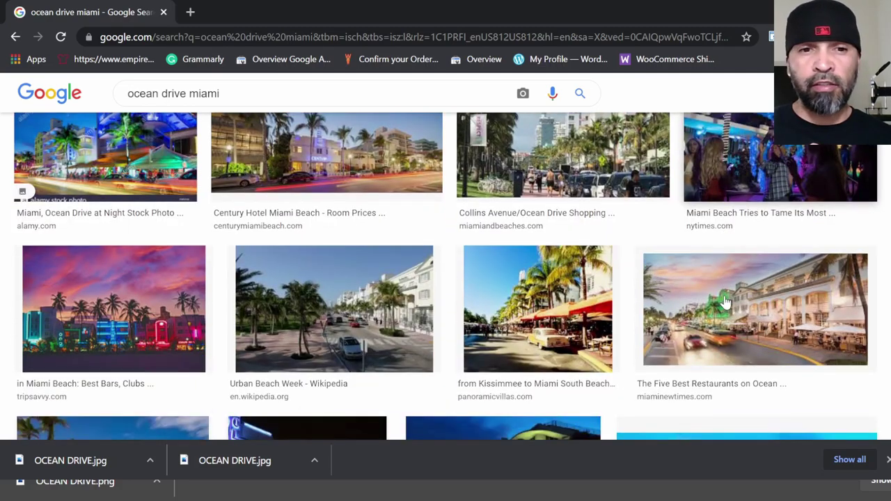
{"action": "left_click", "coordinate": [136, 340]}
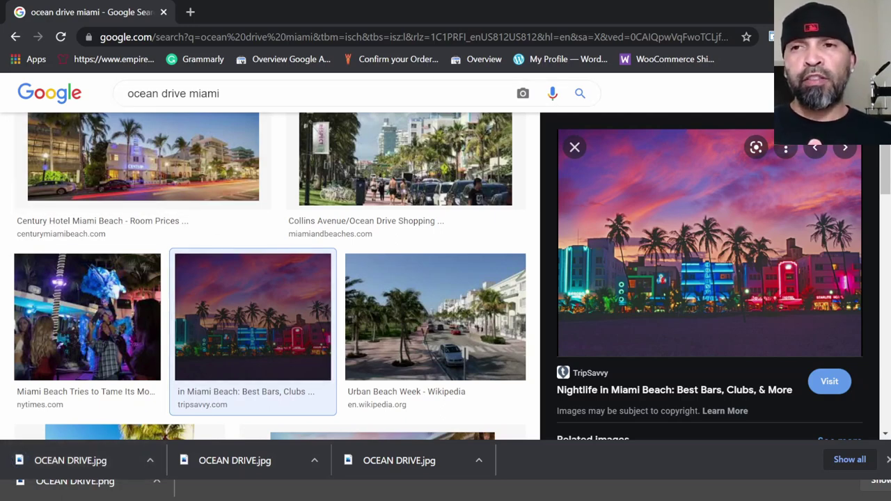
Place the downloaded OCEAN DRIVE.jpg from the browser window into the empty OCEAN DRIVE PIC canvas in Photopea and accept the placement.
{"action": "double_click", "coordinate": [463, 14]}
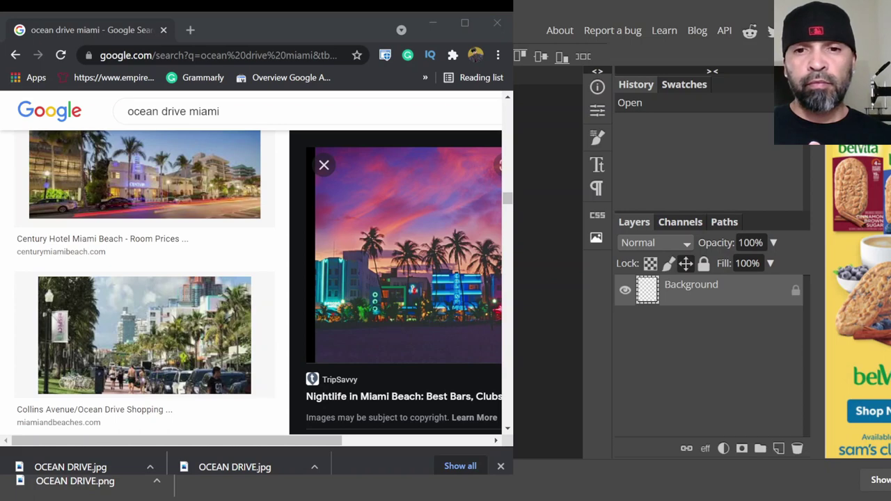
{"action": "left_click_drag", "start_coordinate": [278, 14], "coordinate": [656, 14]}
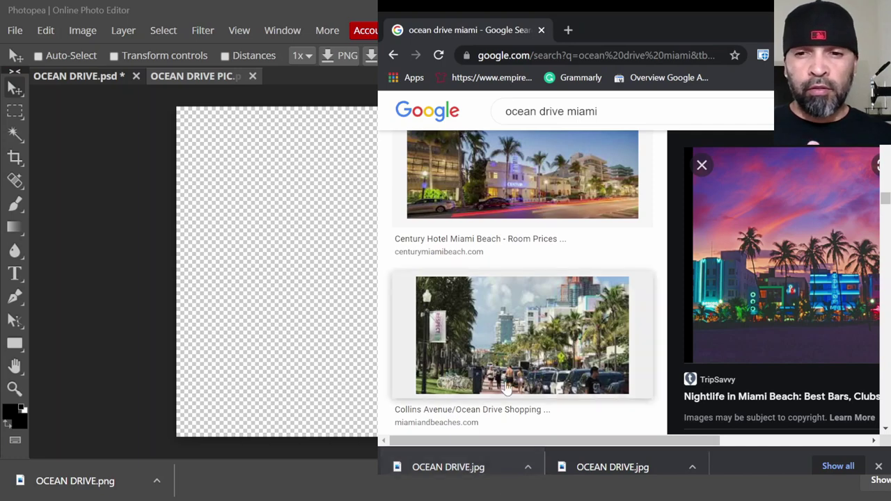
{"action": "scroll", "coordinate": [545, 331], "scroll_direction": "down", "scroll_amount": 1}
{"action": "scroll", "coordinate": [545, 334], "scroll_direction": "up", "scroll_amount": 1}
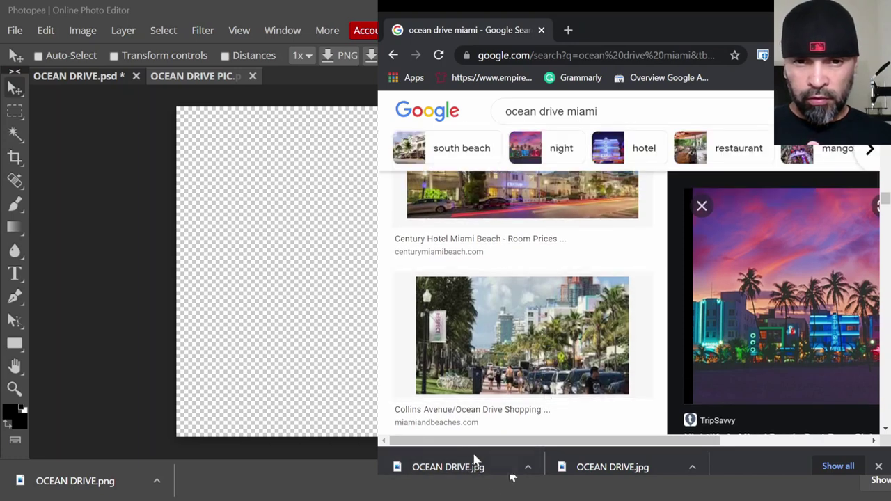
{"action": "left_click_drag", "start_coordinate": [490, 480], "coordinate": [298, 306]}
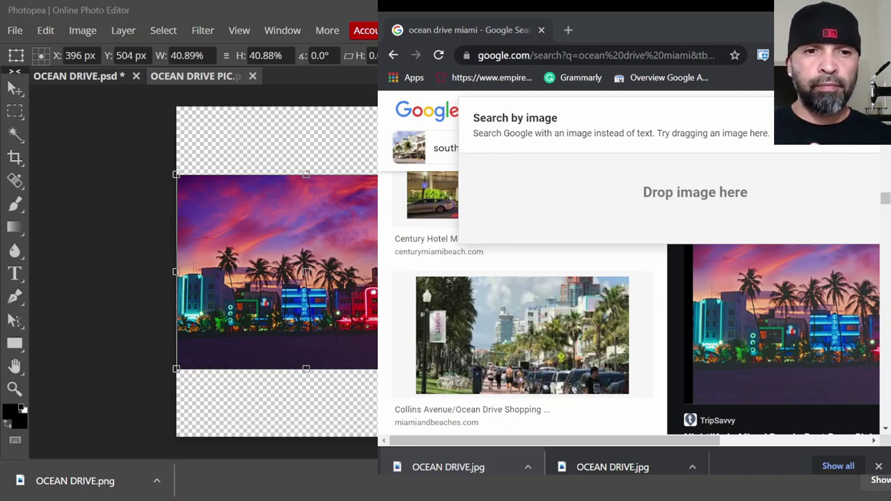
{"action": "key", "text": "alt+Tab"}
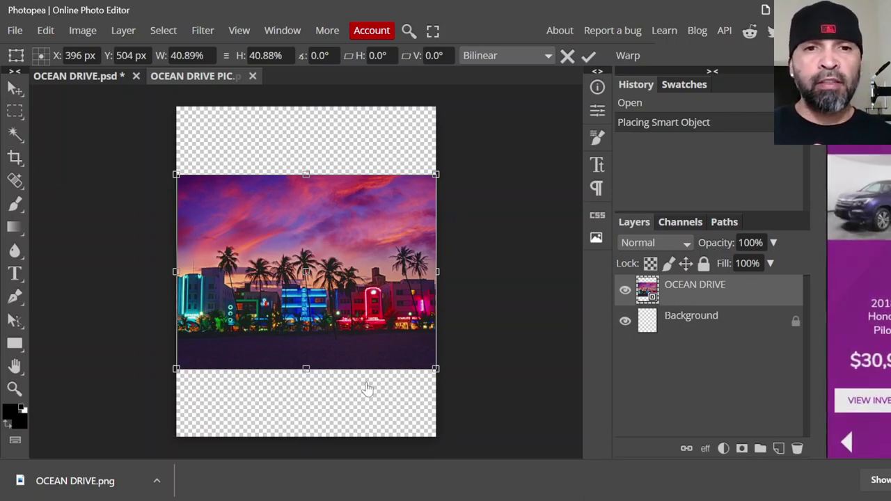
{"action": "key", "text": "Return"}
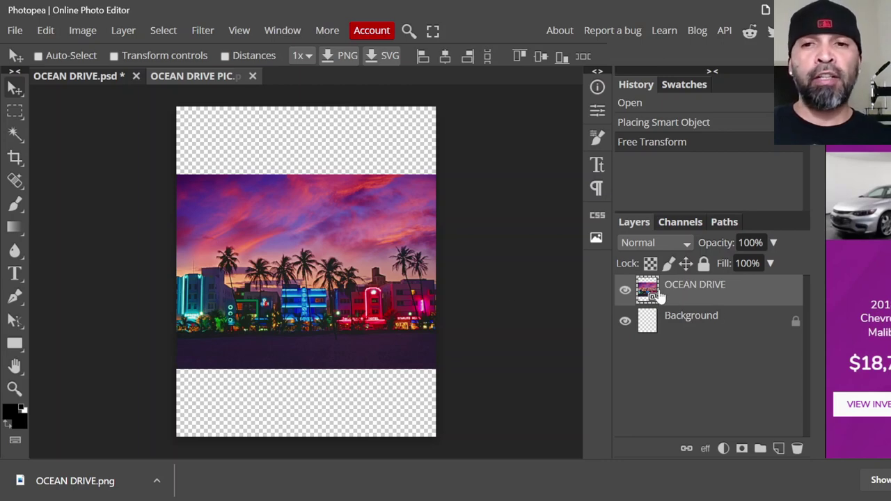
Enlarge the OCEAN DRIVE photo with Free Transform to about 66% width and 69% height, filling the canvas from top to bottom.
{"action": "left_click", "coordinate": [46, 31]}
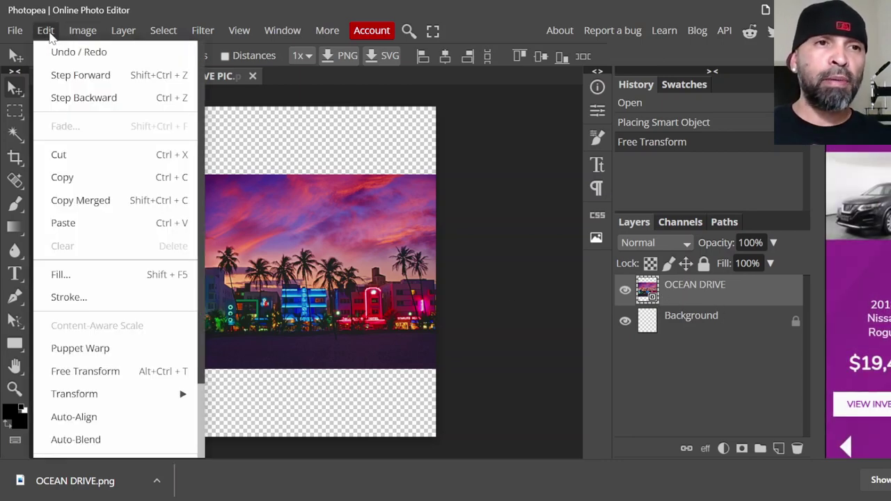
{"action": "left_click", "coordinate": [124, 372]}
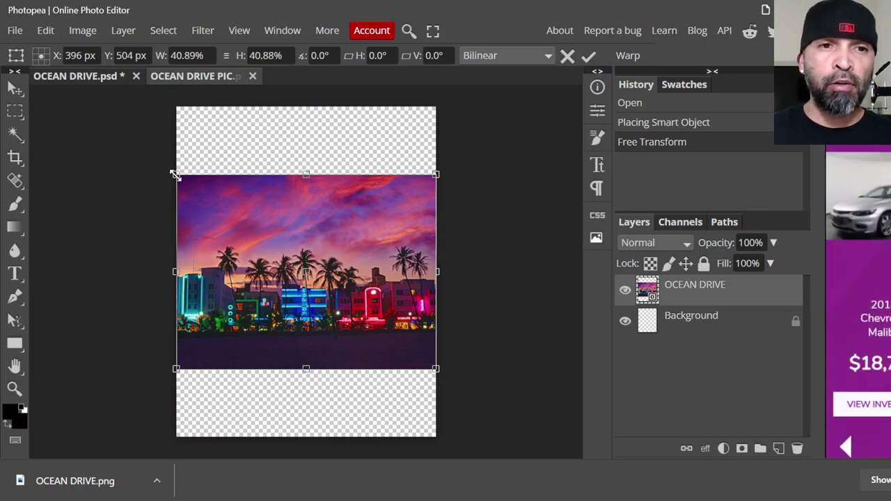
{"action": "left_click_drag", "start_coordinate": [175, 174], "coordinate": [77, 106]}
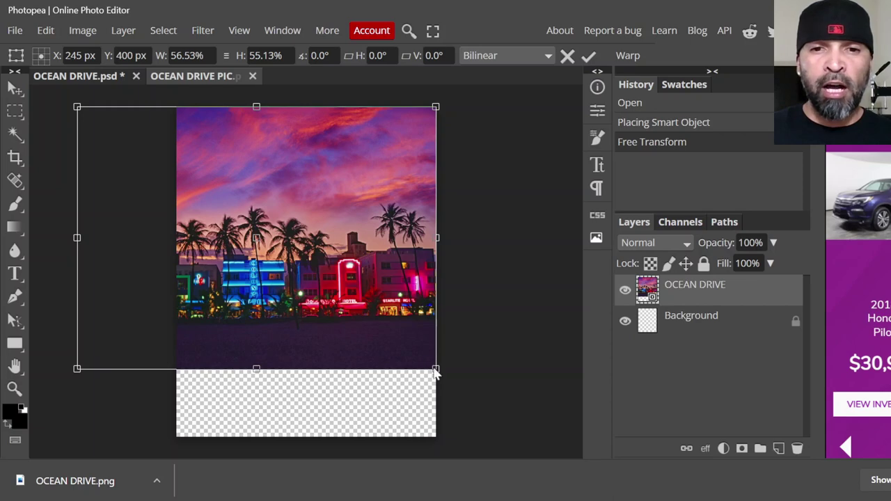
{"action": "left_click_drag", "start_coordinate": [434, 371], "coordinate": [496, 438]}
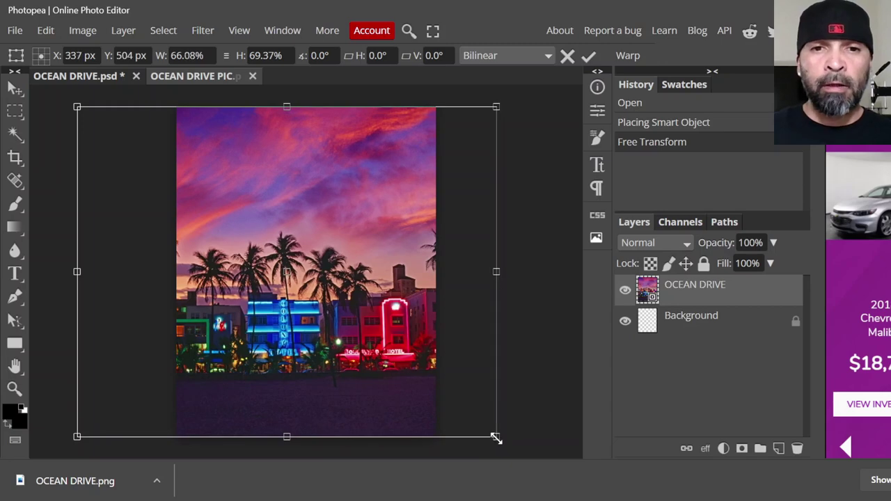
Apply the transform and move the photo to the right with the Move tool, bringing more of its left-hand buildings onto the canvas.
{"action": "right_click", "coordinate": [15, 88]}
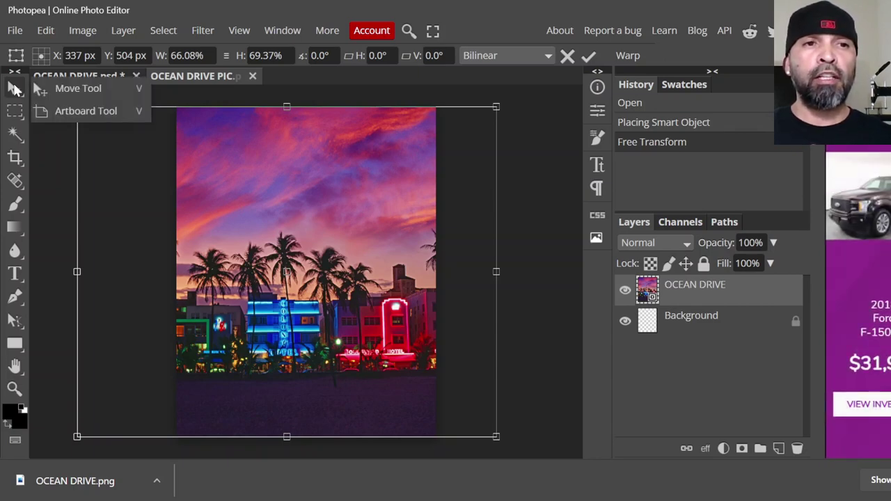
{"action": "left_click", "coordinate": [42, 88]}
{"action": "left_click_drag", "start_coordinate": [318, 211], "coordinate": [361, 211]}
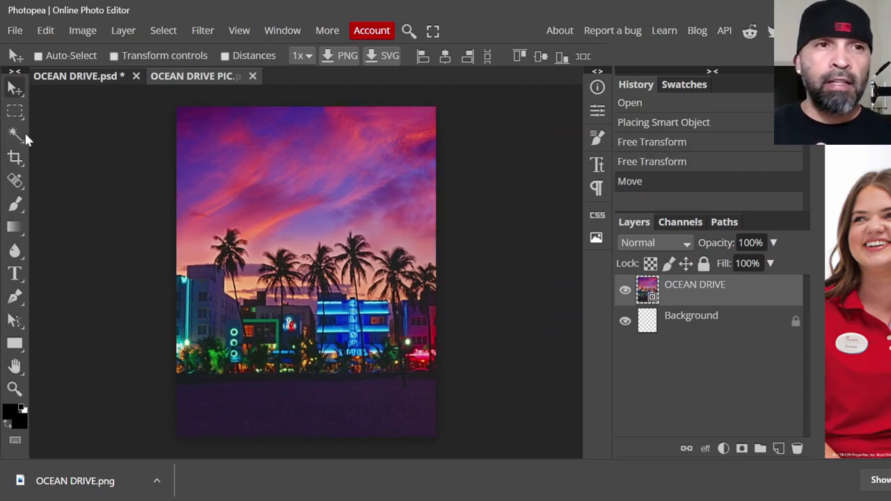
{"action": "left_click", "coordinate": [45, 30]}
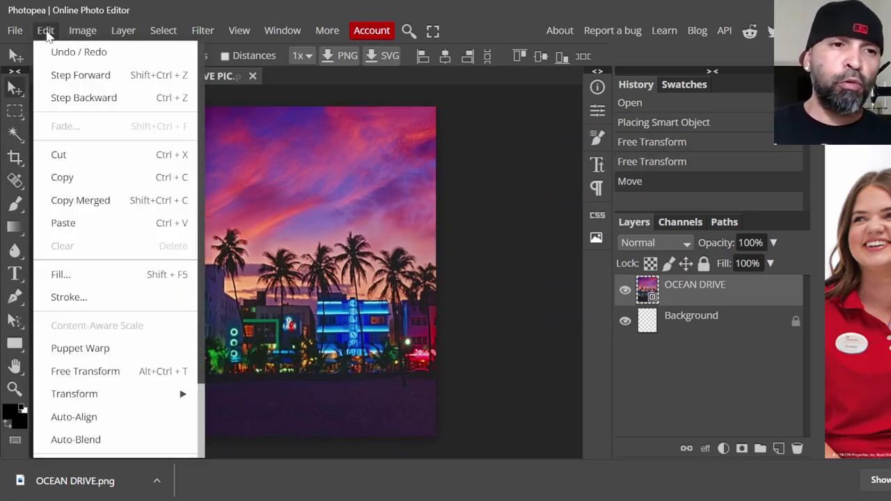
{"action": "left_click", "coordinate": [104, 374]}
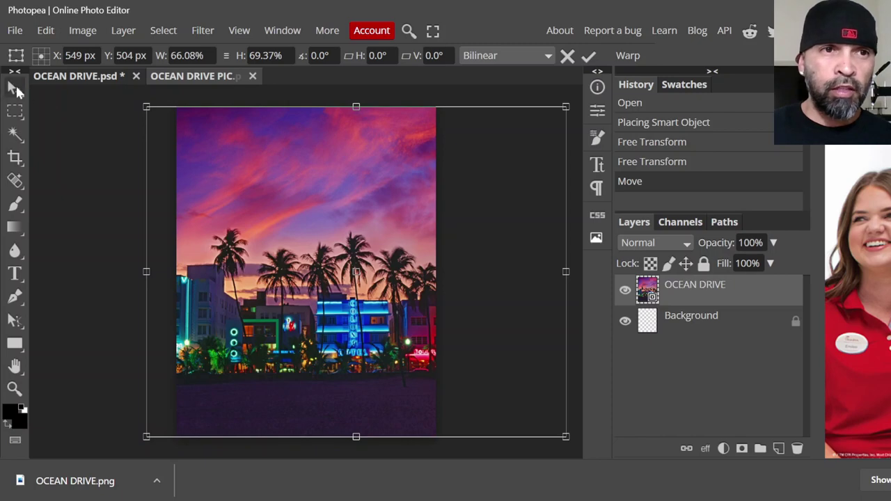
{"action": "key", "text": "Return"}
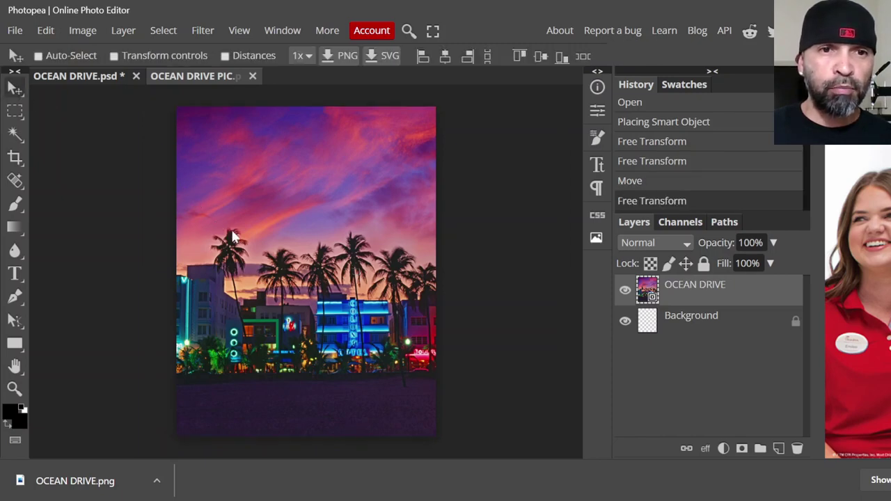
Enlarge the photo with Free Transform to about 86% and shift it right, filling the canvas with the palms and blue Colony hotel.
{"action": "left_click_drag", "start_coordinate": [225, 239], "coordinate": [282, 239]}
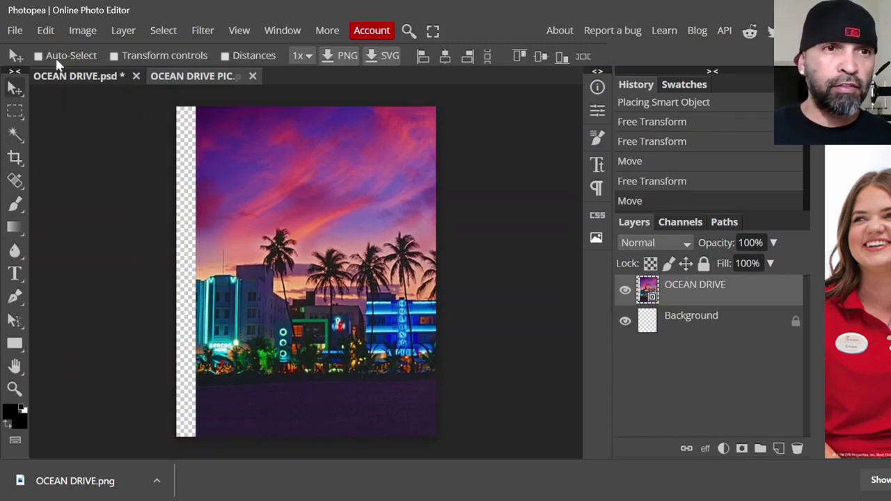
{"action": "left_click", "coordinate": [46, 30]}
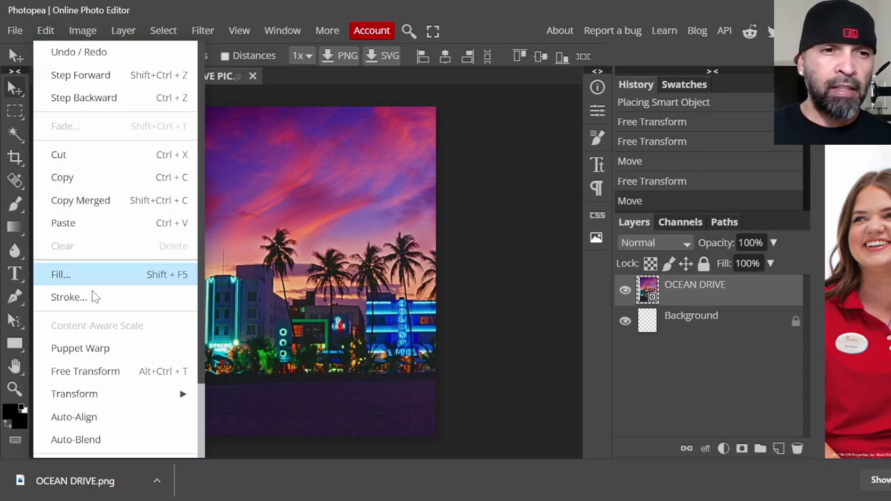
{"action": "left_click", "coordinate": [95, 369]}
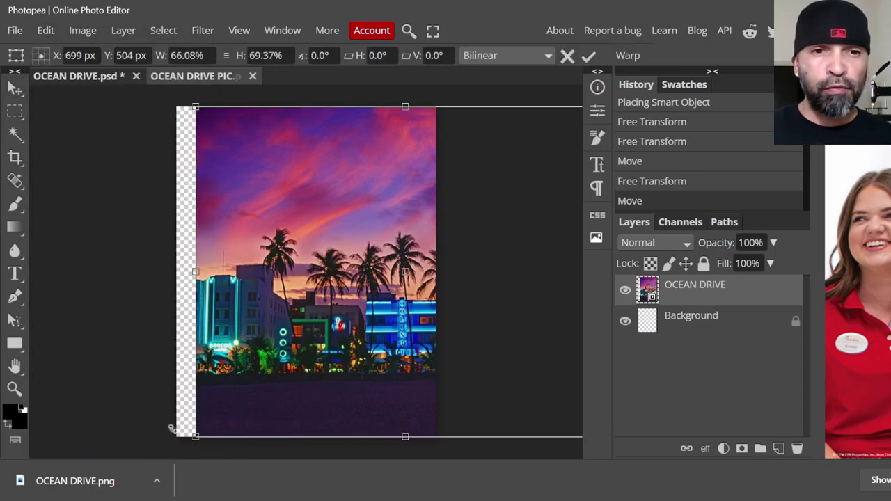
{"action": "left_click_drag", "start_coordinate": [197, 437], "coordinate": [68, 500]}
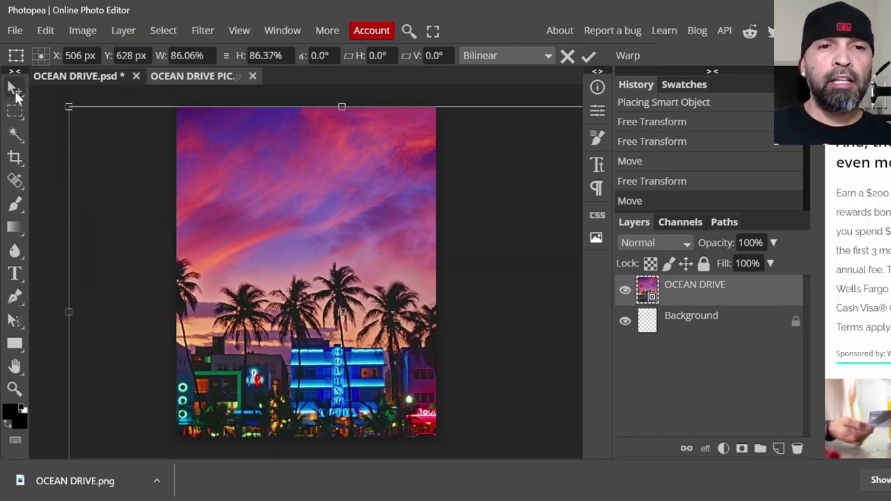
{"action": "key", "text": "Return"}
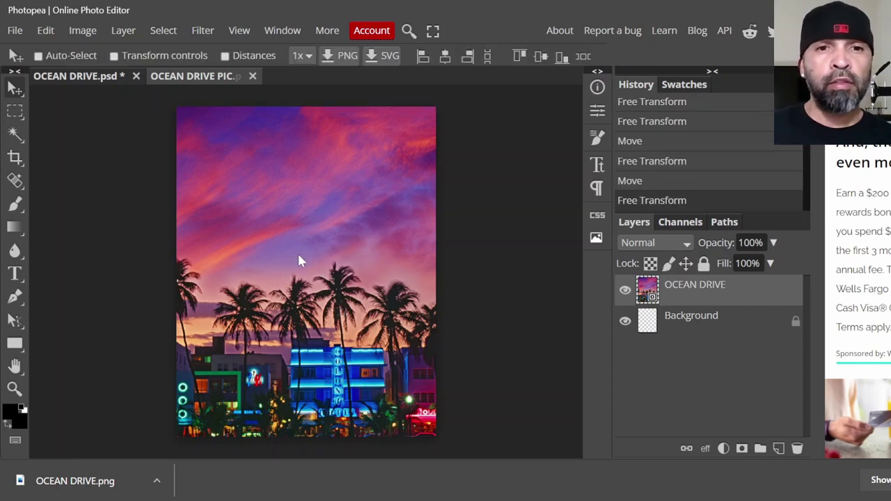
{"action": "left_click_drag", "start_coordinate": [297, 258], "coordinate": [326, 257]}
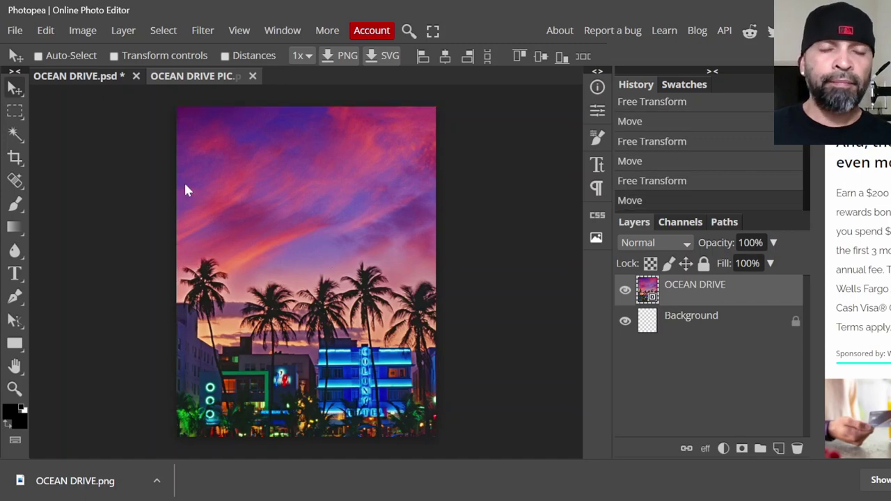
Export the OCEAN DRIVE PIC project as a 792 by 1008 px PNG at 100% quality and save it.
{"action": "left_click", "coordinate": [14, 32]}
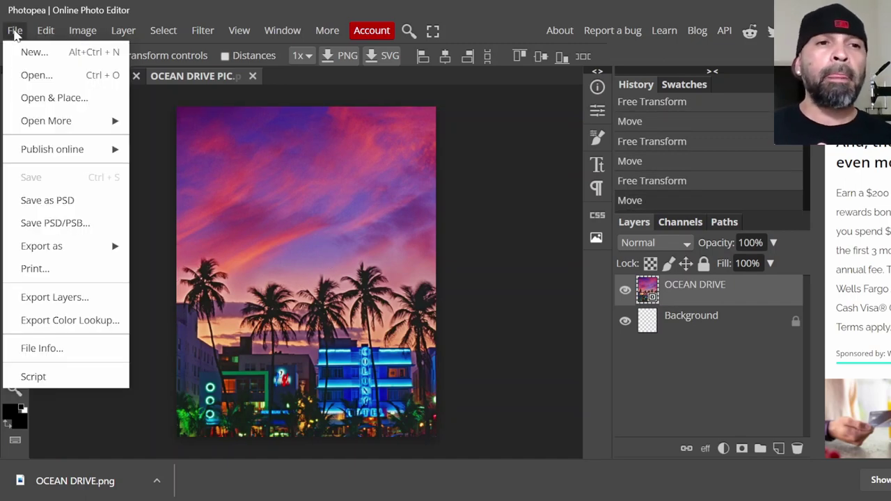
{"action": "mouse_move", "coordinate": [42, 246]}
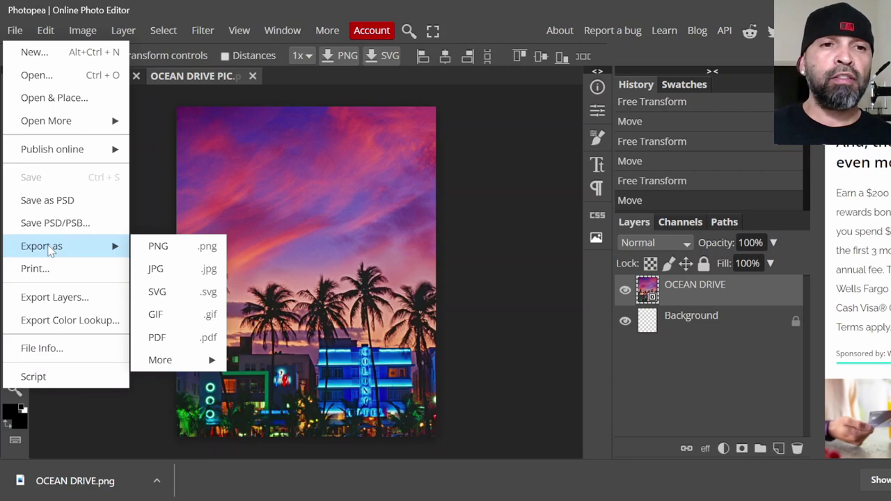
{"action": "left_click", "coordinate": [158, 248]}
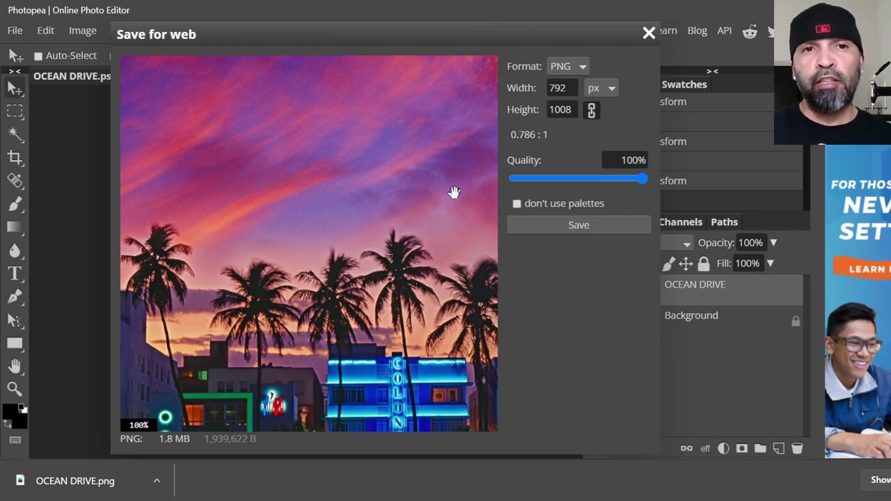
{"action": "left_click", "coordinate": [591, 218]}
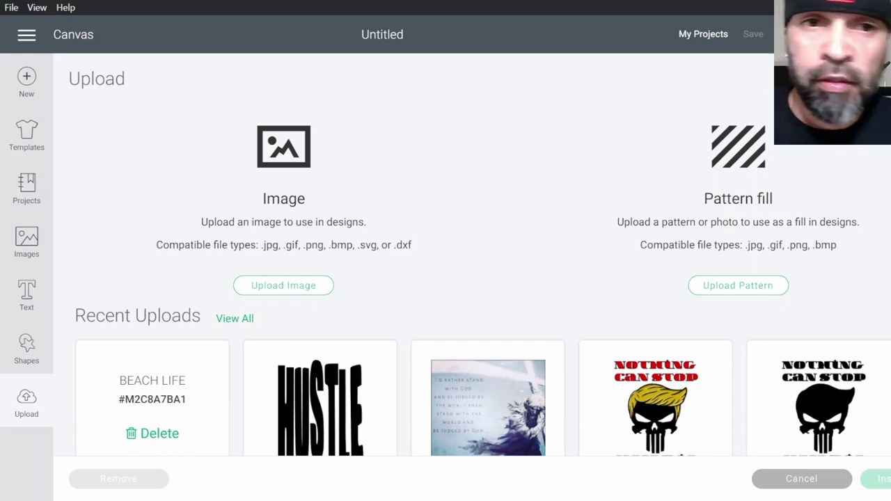
Switch to Cricut Design Space, upload the OCEAN DRIVE SOUTH BEACH text PNG and set its image type to Simple.
{"action": "left_click", "coordinate": [311, 292]}
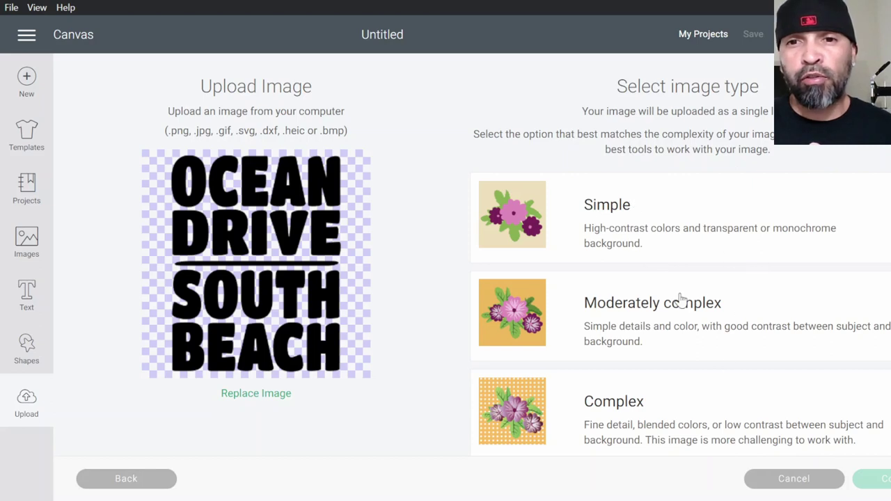
{"action": "left_click", "coordinate": [676, 410]}
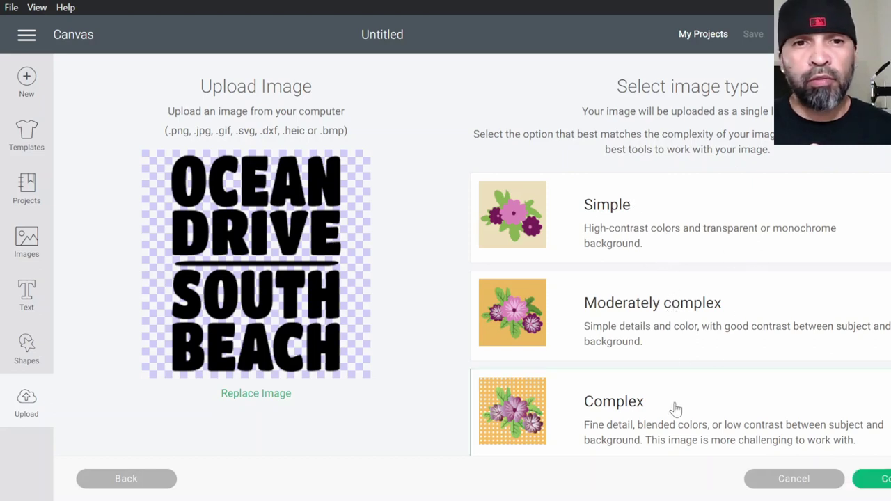
{"action": "left_click", "coordinate": [645, 246]}
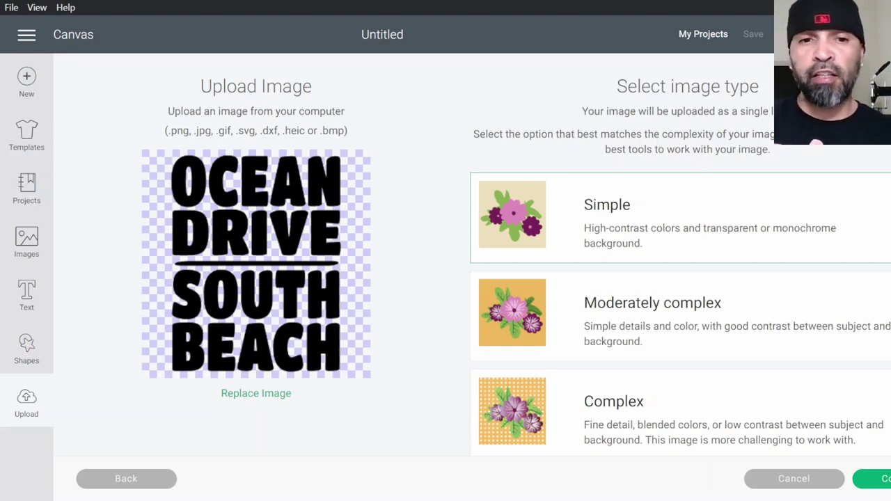
{"action": "left_click", "coordinate": [873, 478]}
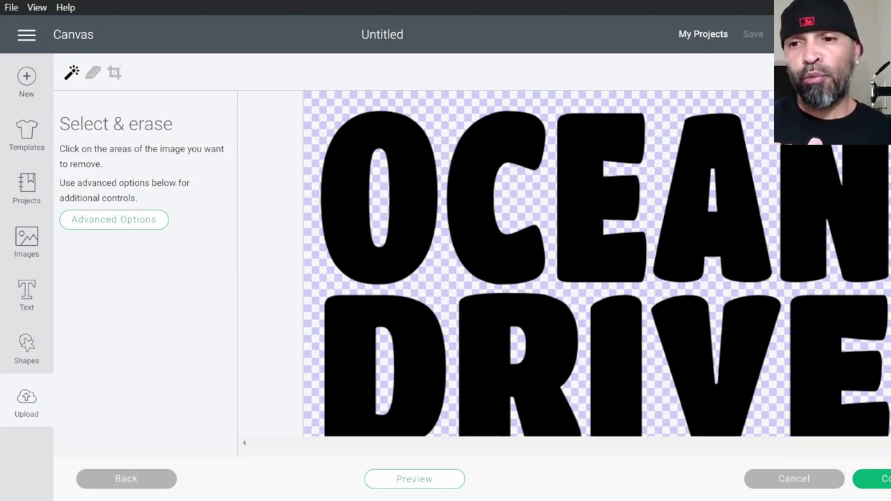
Skip erasing any areas and upload the OCEAN DRIVE SOUTH BEACH artwork as a Cut Image.
{"action": "left_click", "coordinate": [873, 478]}
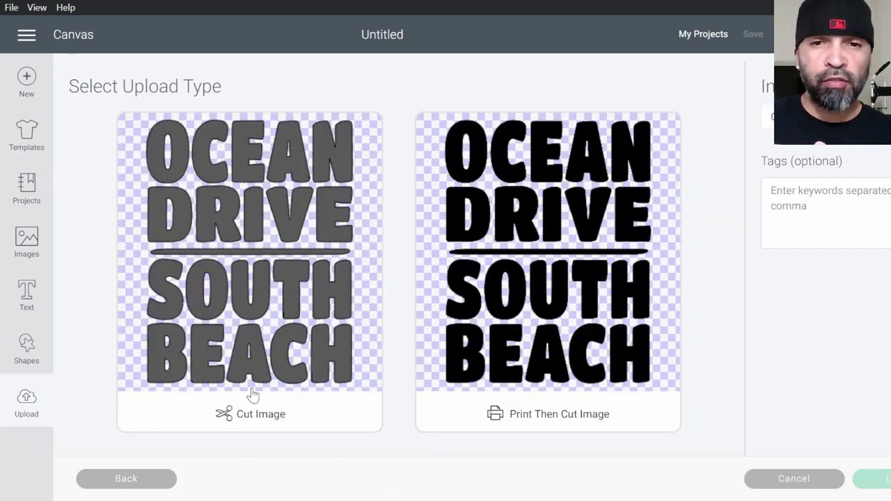
{"action": "left_click", "coordinate": [304, 355]}
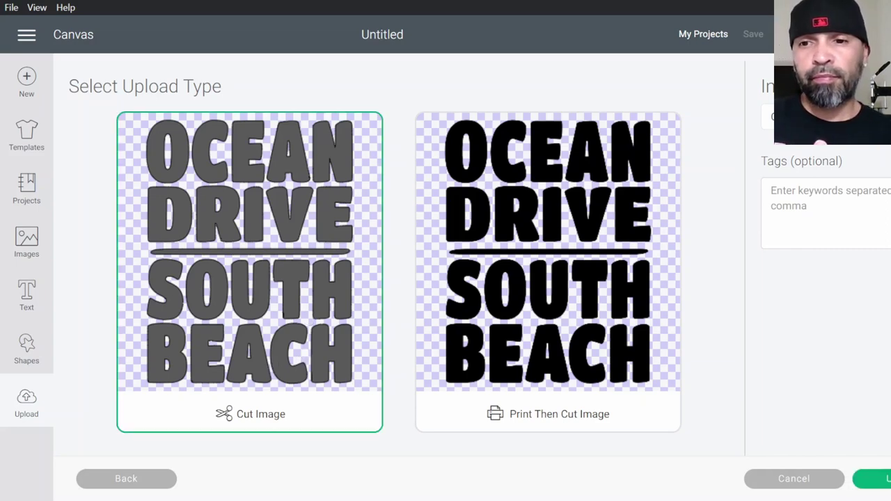
{"action": "left_click", "coordinate": [887, 480]}
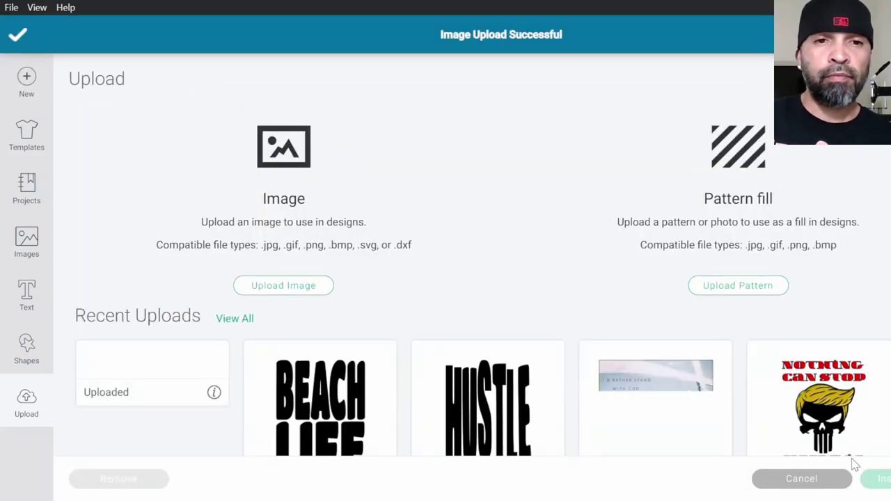
Insert the newly uploaded OCEAN DRIVE SOUTH BEACH image from the recent uploads onto the canvas.
{"action": "scroll", "coordinate": [240, 338], "scroll_direction": "down", "scroll_amount": 2}
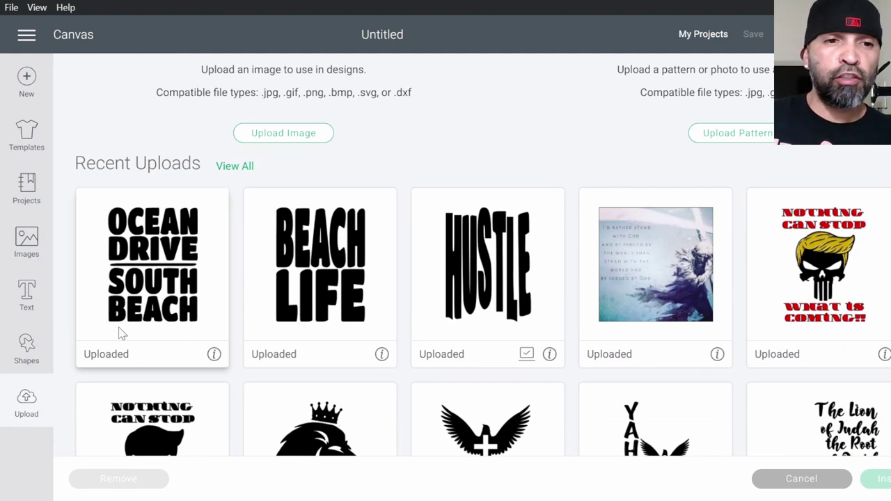
{"action": "left_click", "coordinate": [173, 256]}
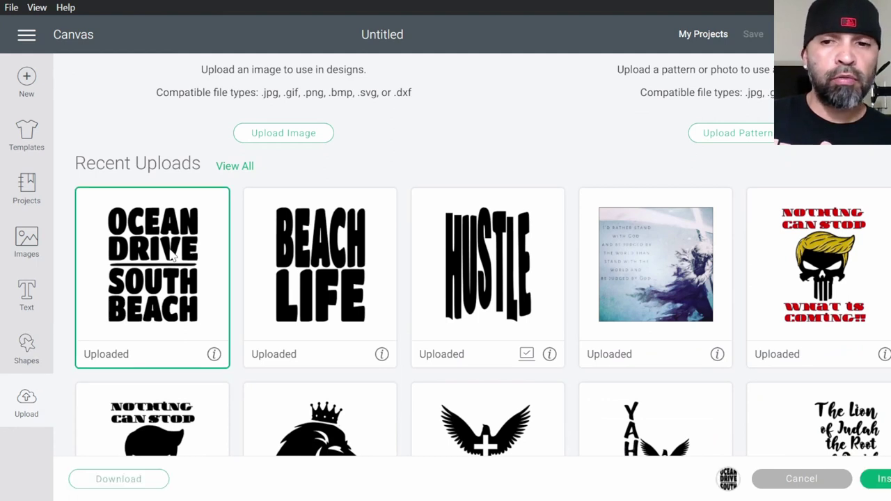
{"action": "left_click", "coordinate": [880, 482]}
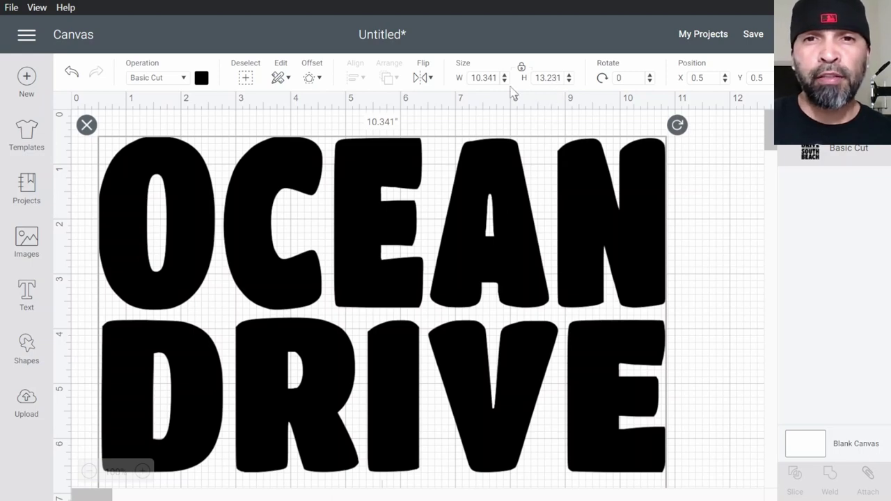
Check the design's width and height, and move it to the canvas origin at about X 0.028, Y 0.014.
{"action": "left_click", "coordinate": [480, 77]}
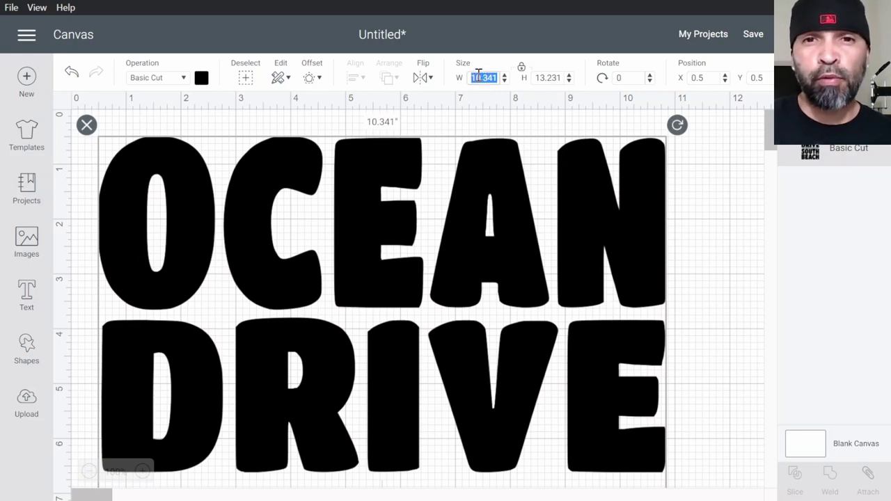
{"action": "left_click", "coordinate": [549, 78]}
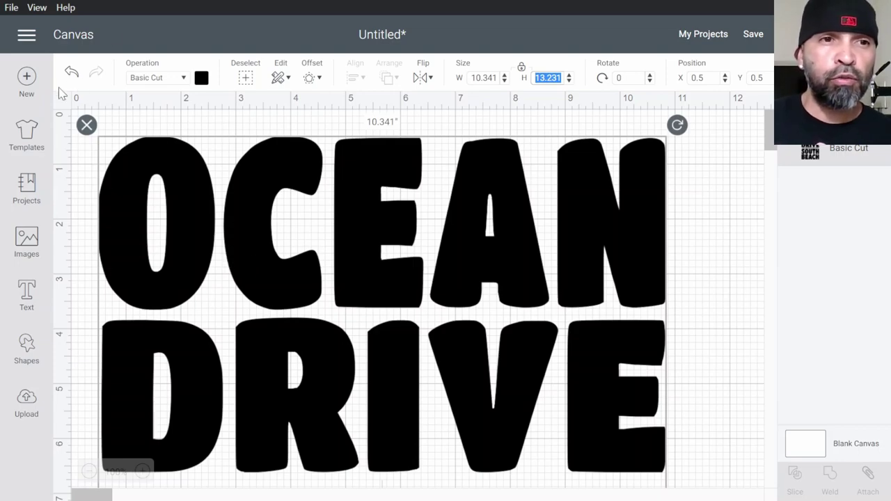
{"action": "scroll", "coordinate": [272, 225], "scroll_direction": "down", "scroll_amount": 2}
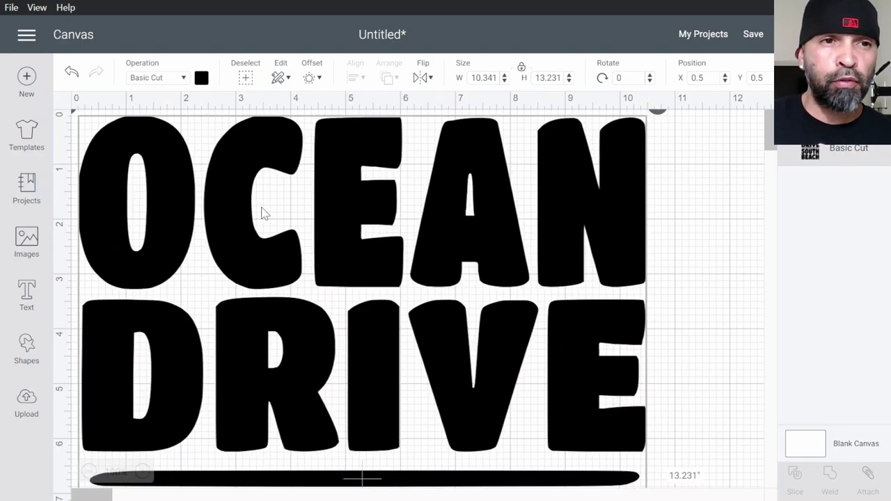
{"action": "scroll", "coordinate": [263, 212], "scroll_direction": "down", "scroll_amount": 2}
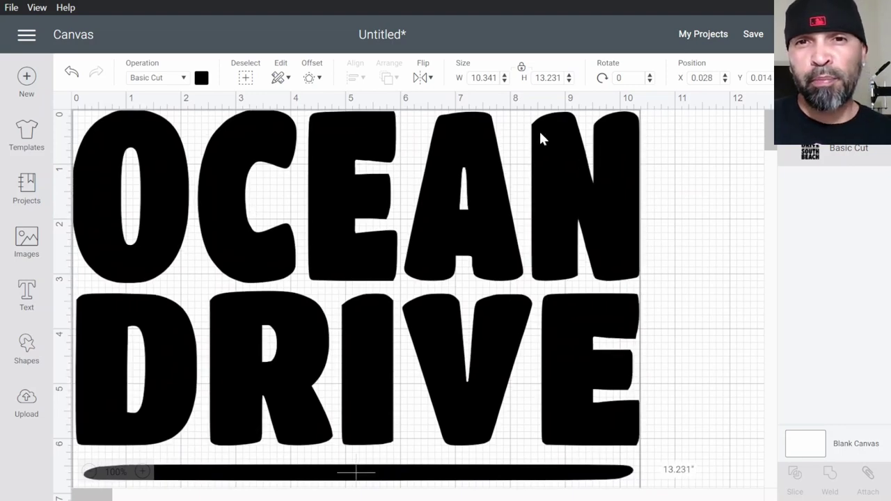
Resize the OCEAN DRIVE SOUTH BEACH design proportionally to a width of 10.5 inches.
{"action": "double_click", "coordinate": [485, 76]}
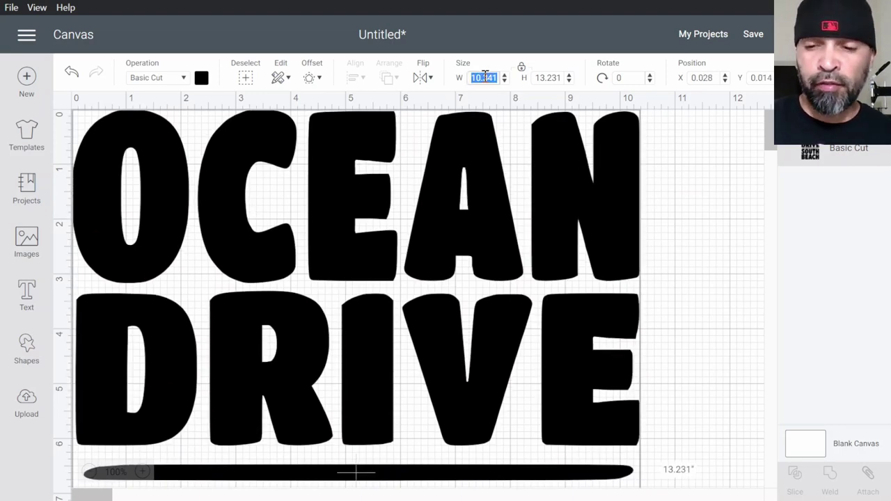
{"action": "type", "text": "10"}
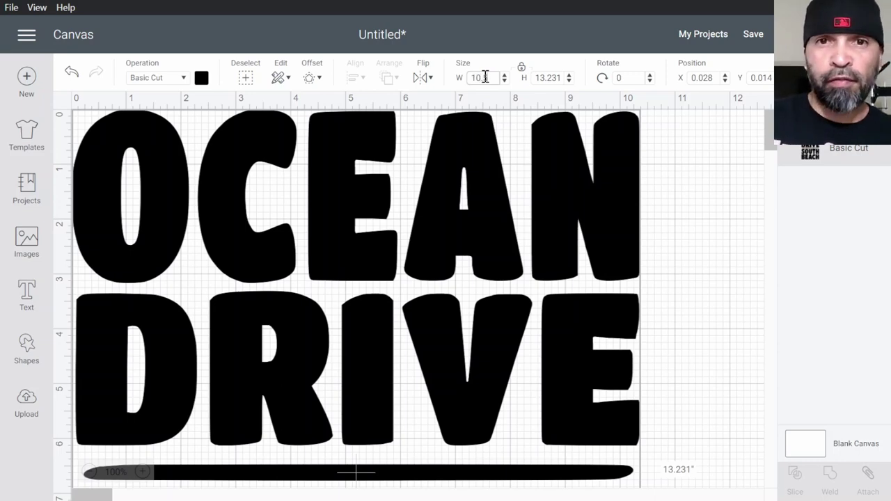
{"action": "key", "text": "Return"}
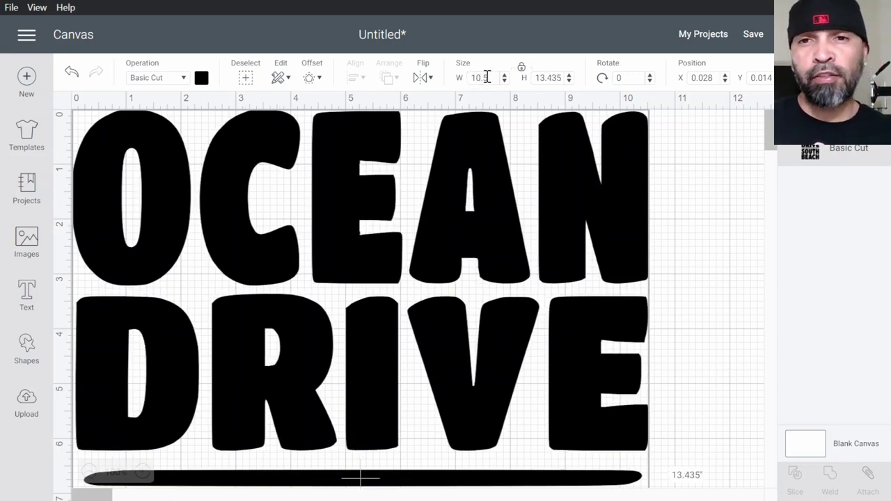